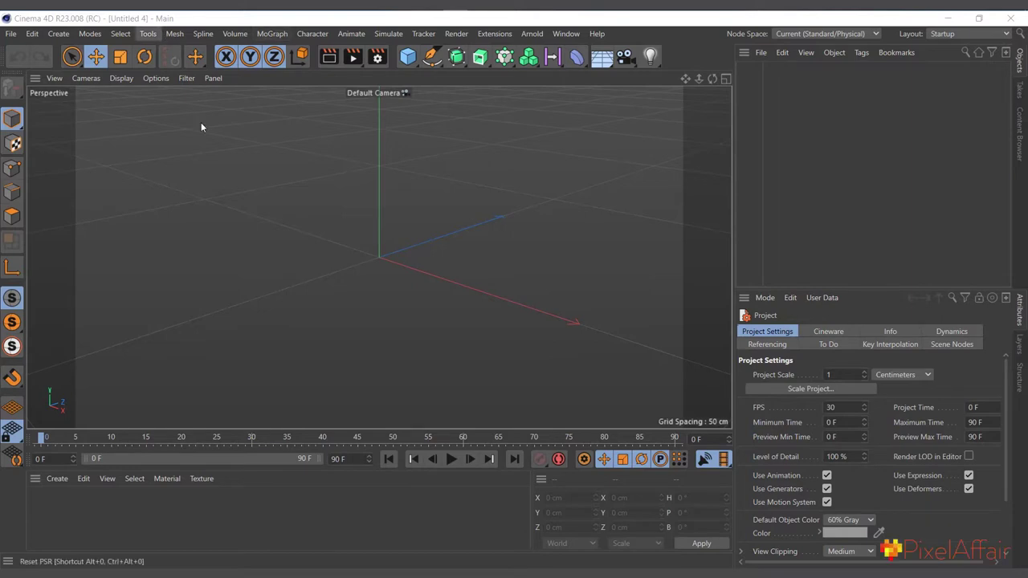
# Add a cube primitive and set its Y size to 2000 cm
pyautogui.click(408, 57)
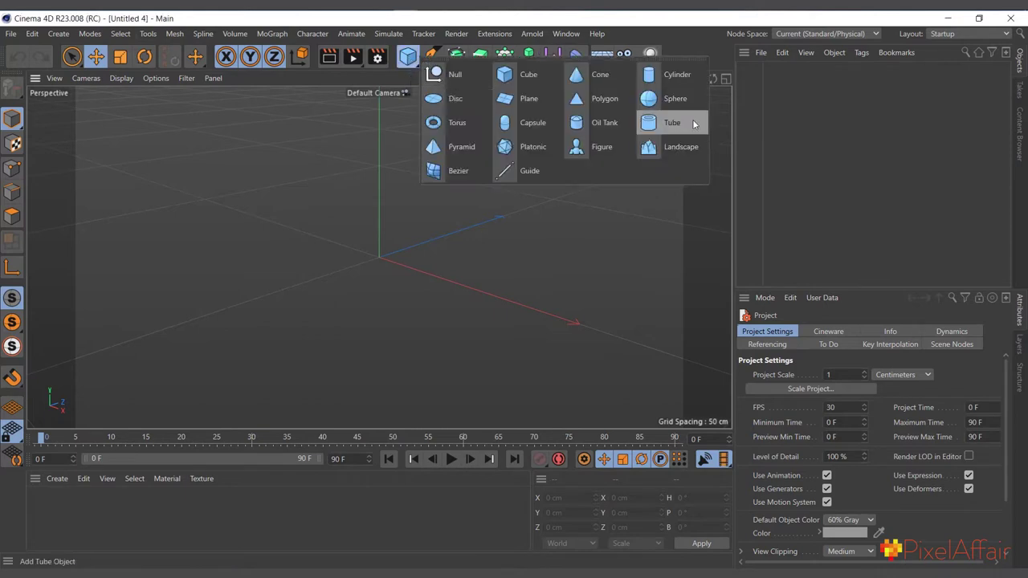
pyautogui.click(523, 76)
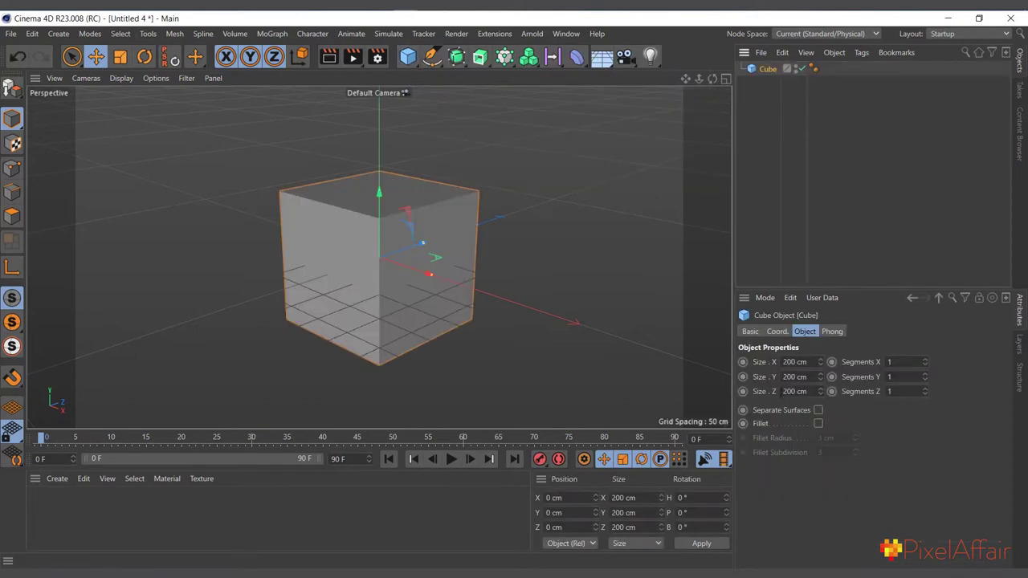
pyautogui.click(789, 377)
pyautogui.write('0')
pyautogui.press('Return')
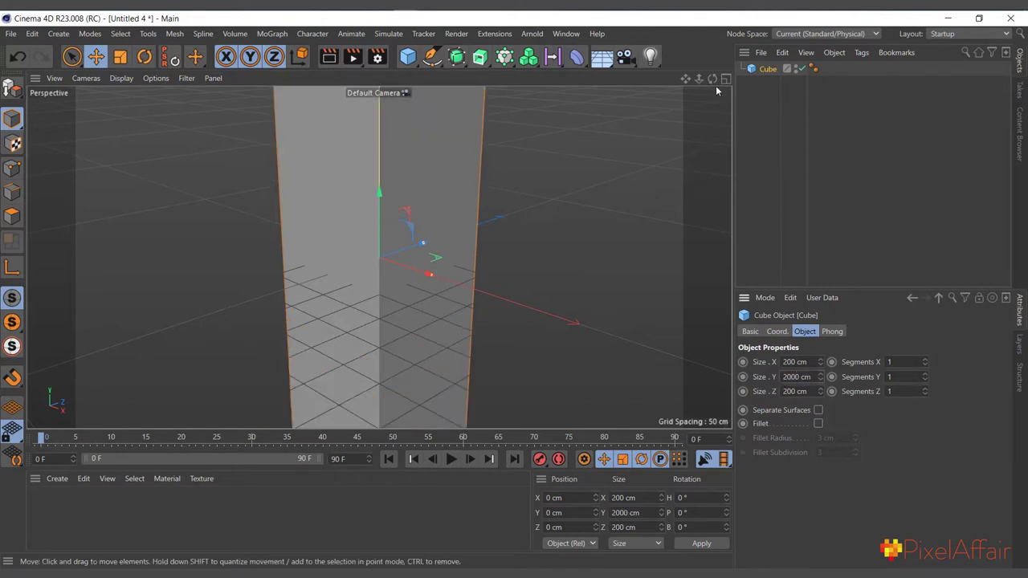
# Add a Bend deformer and make it a child of the cube
pyautogui.scroll(-3, 379, 257)
pyautogui.scroll(-5, 378, 257)
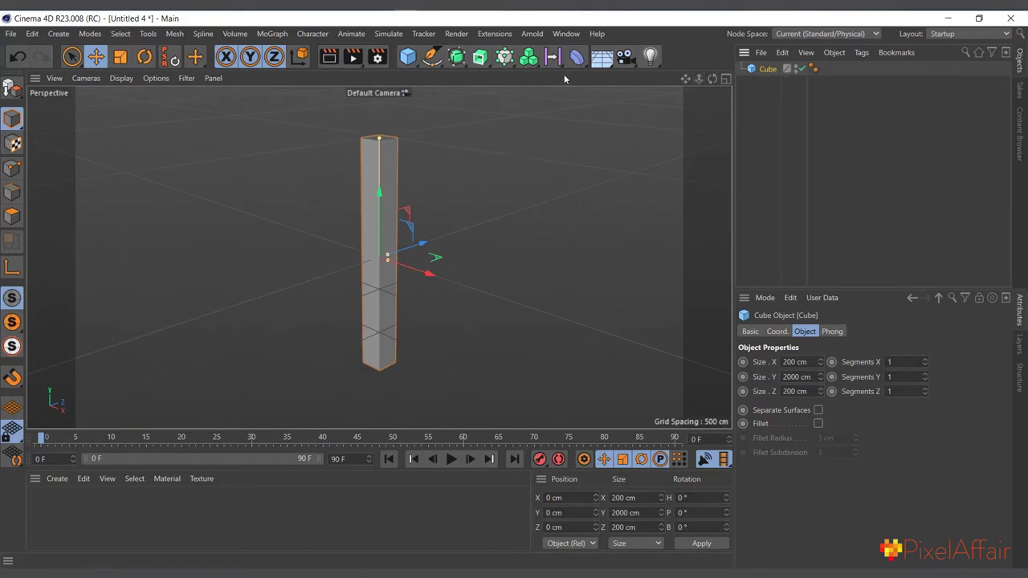
pyautogui.click(577, 57)
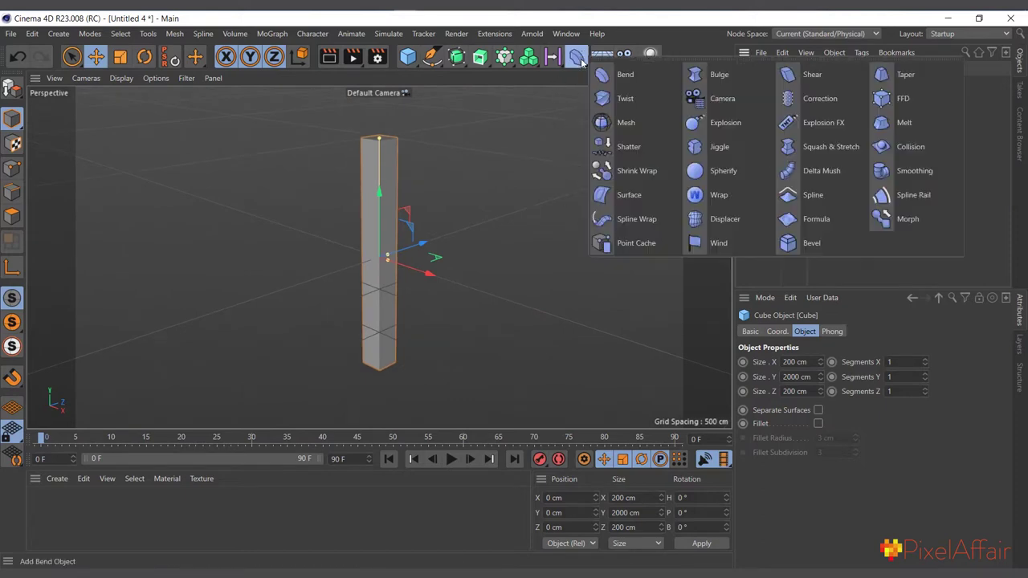
pyautogui.click(625, 75)
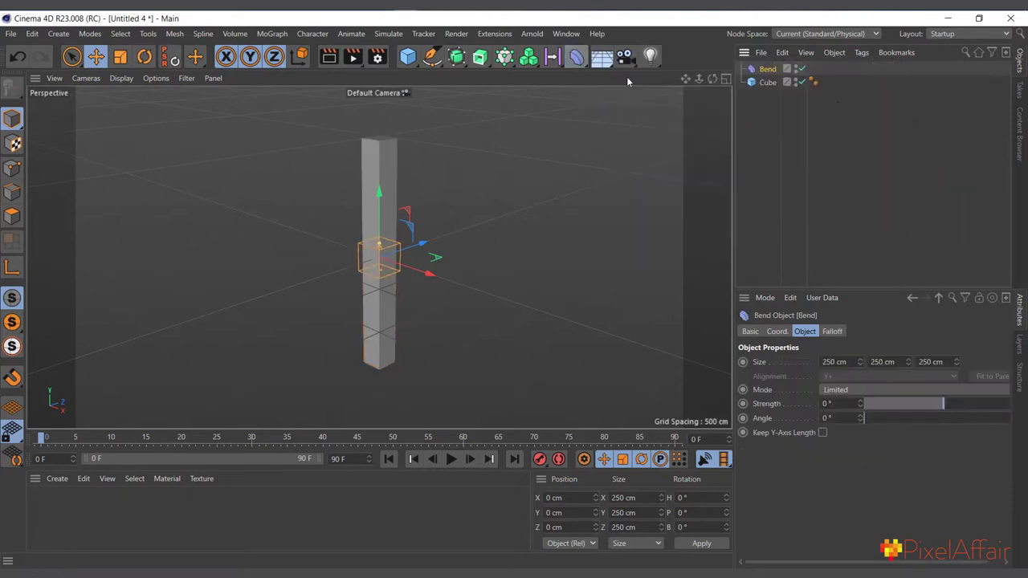
pyautogui.moveTo(764, 71); pyautogui.dragTo(769, 86)
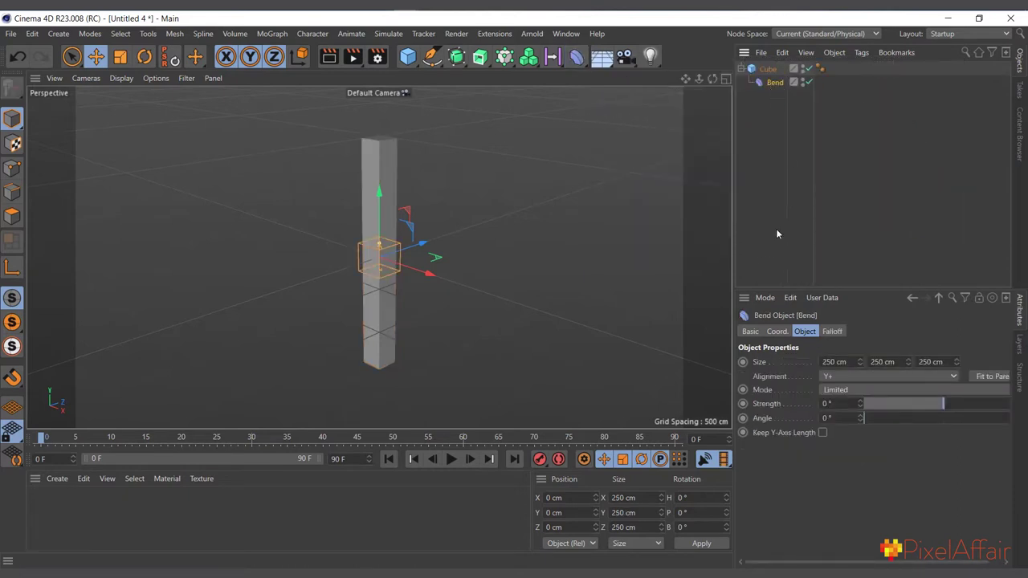
pyautogui.click(768, 71)
pyautogui.click(773, 82)
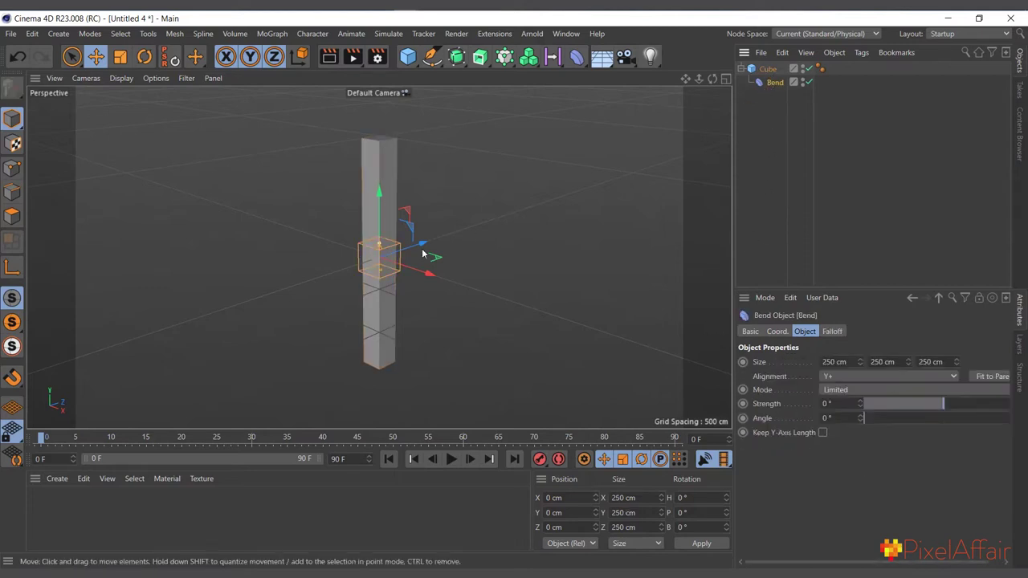
# Subdivide the cube with 5 segments in X, 30 in Y and 5 in Z
pyautogui.scroll(2, 374, 254)
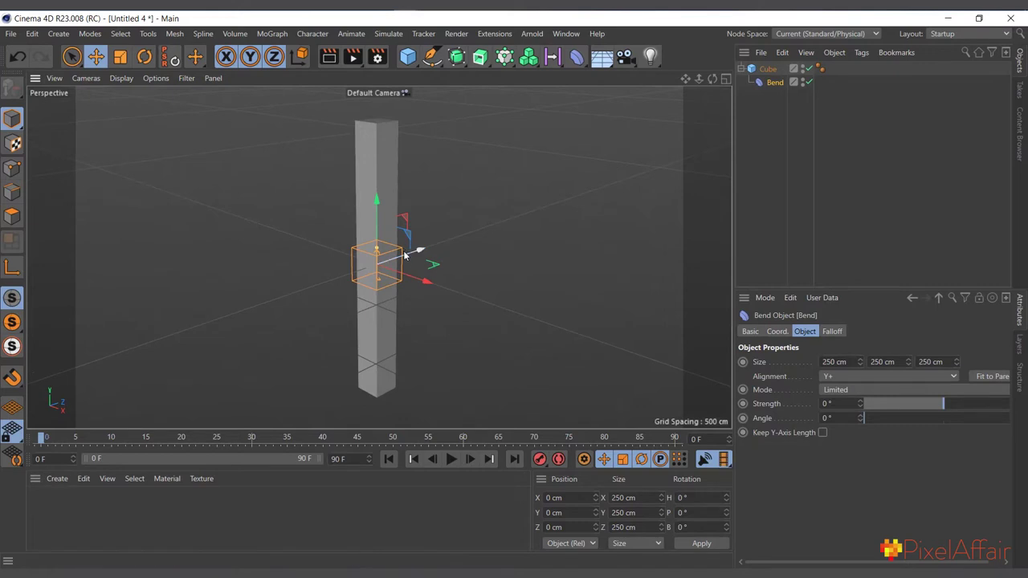
pyautogui.click(768, 69)
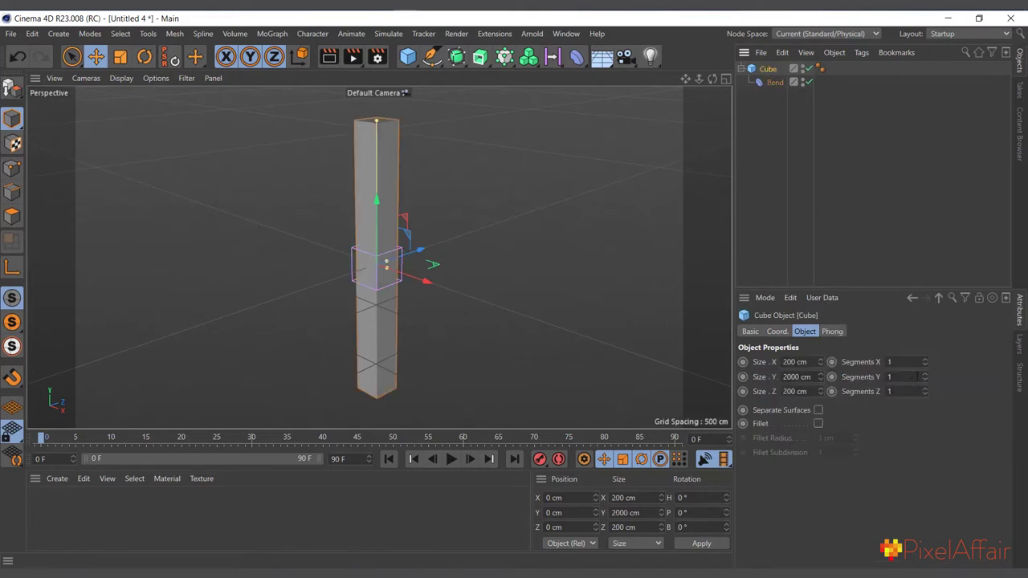
pyautogui.scroll(1, 374, 259)
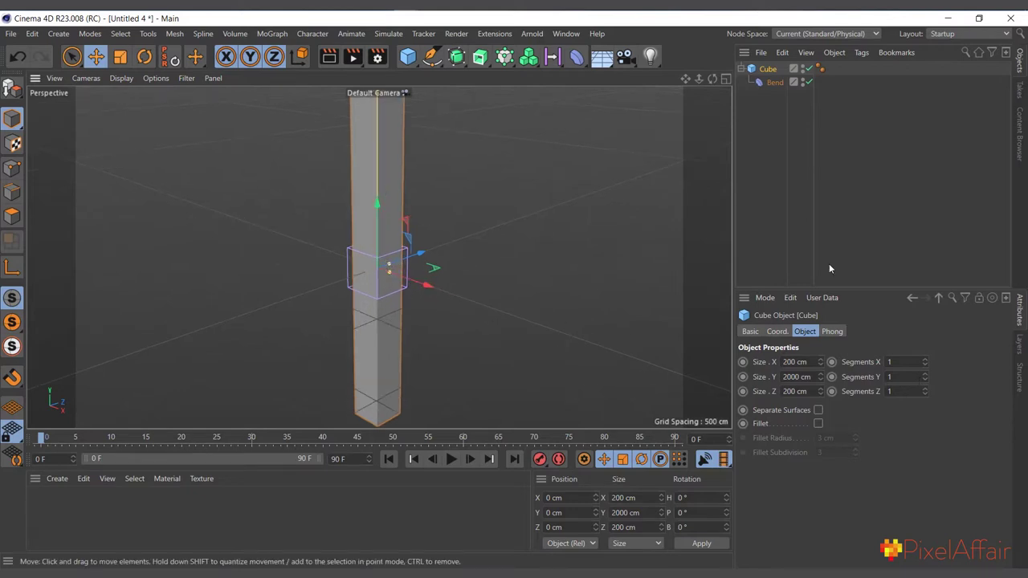
pyautogui.click(776, 84)
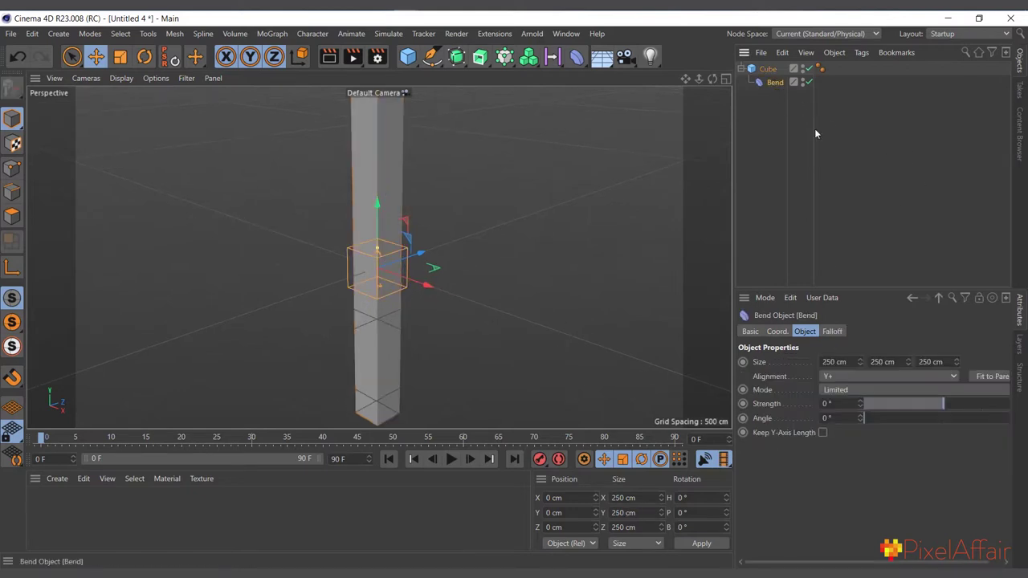
pyautogui.click(772, 69)
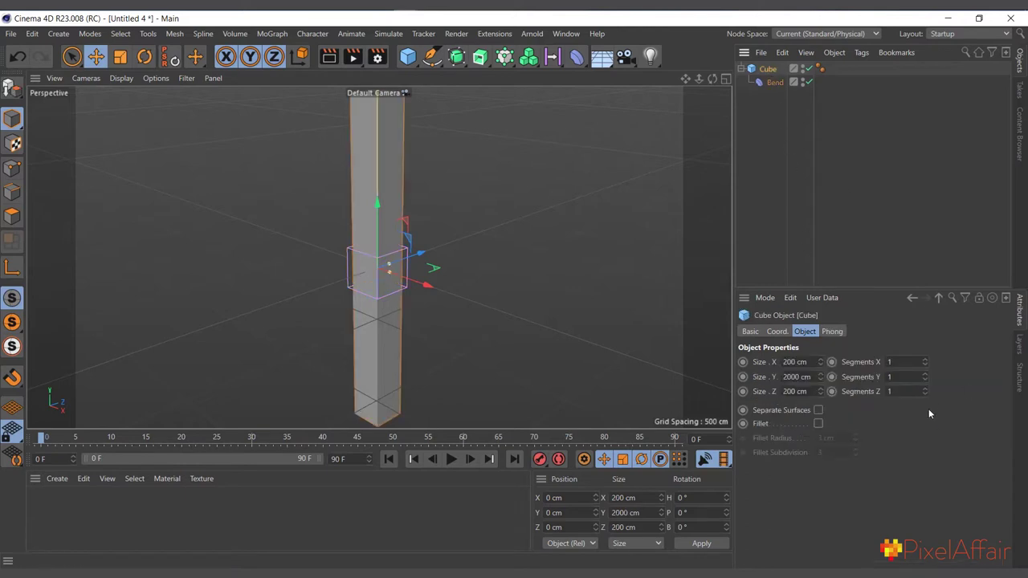
pyautogui.click(914, 377)
pyautogui.write('30')
pyautogui.press('Return')
pyautogui.click(903, 362)
pyautogui.click(904, 391)
# Set the Bend deformer's strength to 97°
pyautogui.click(774, 81)
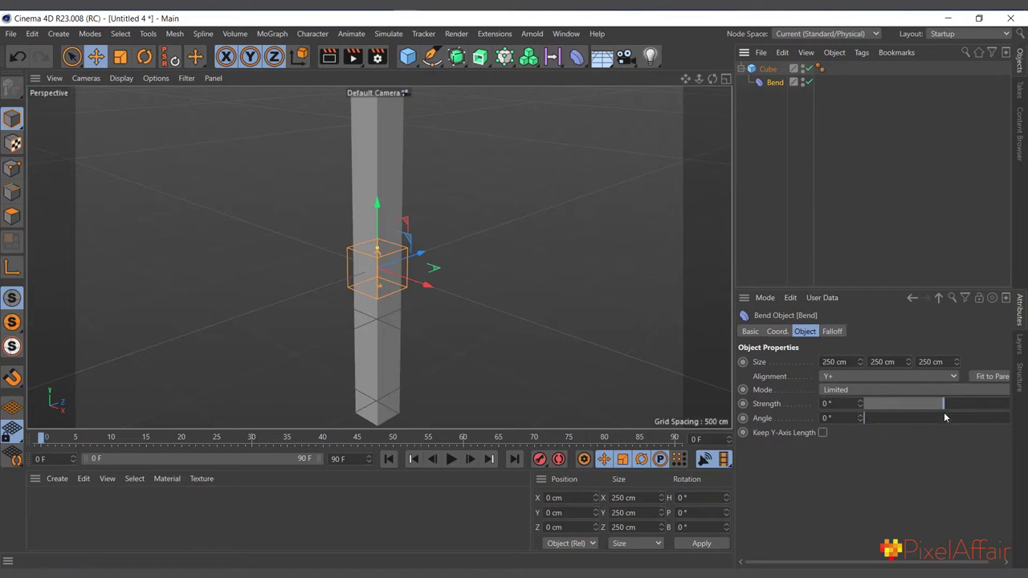
pyautogui.moveTo(859, 403); pyautogui.dragTo(928, 400)
pyautogui.keyDown('alt'); pyautogui.moveTo(434, 282); pyautogui.dragTo(703, 215, button='right'); pyautogui.keyUp('alt')
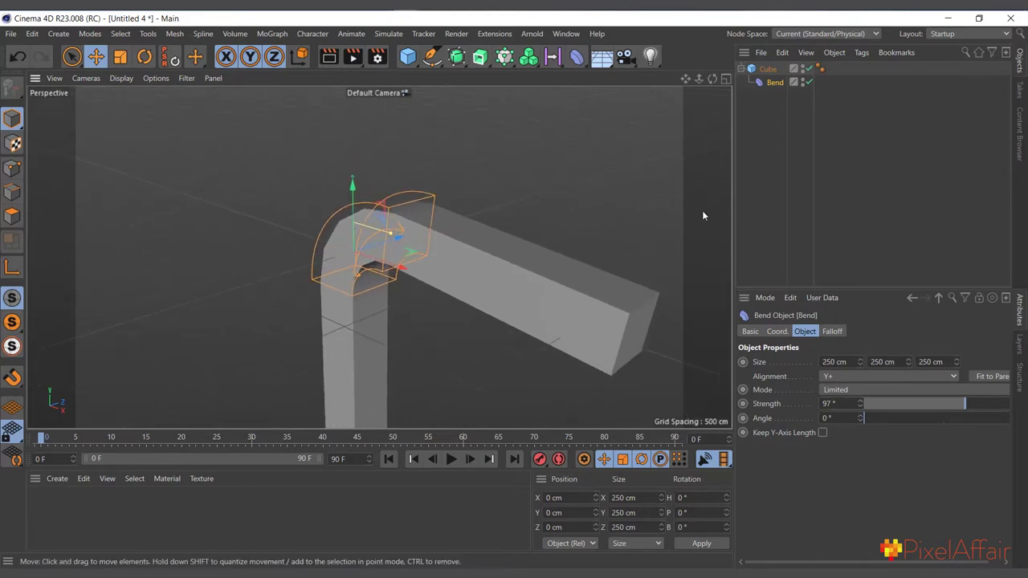
# Switch the viewport display to Gouraud Shading (Lines) and examine the mesh segments around the bend
pyautogui.moveTo(712, 78); pyautogui.dragTo(229, 208)
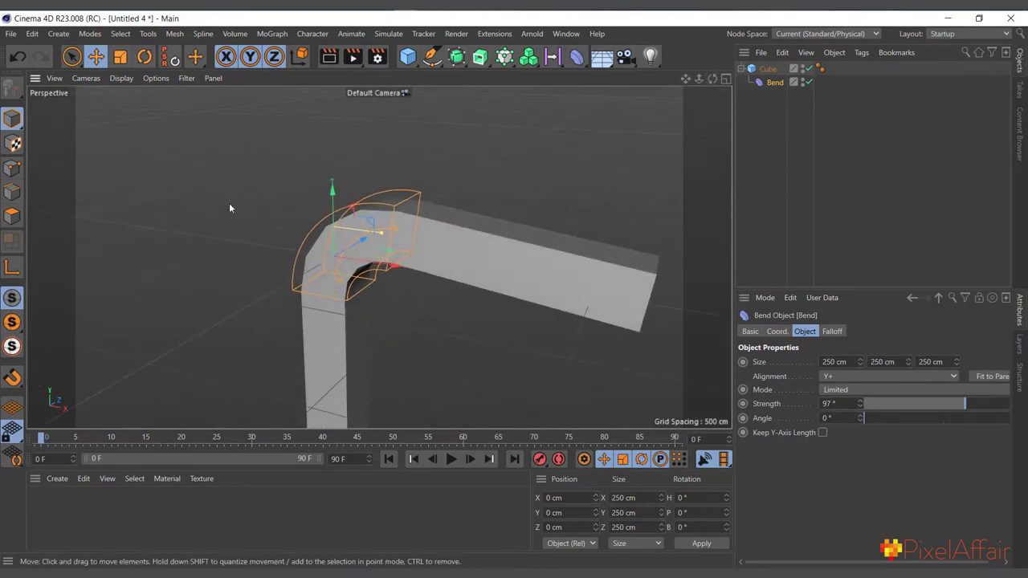
pyautogui.click(121, 78)
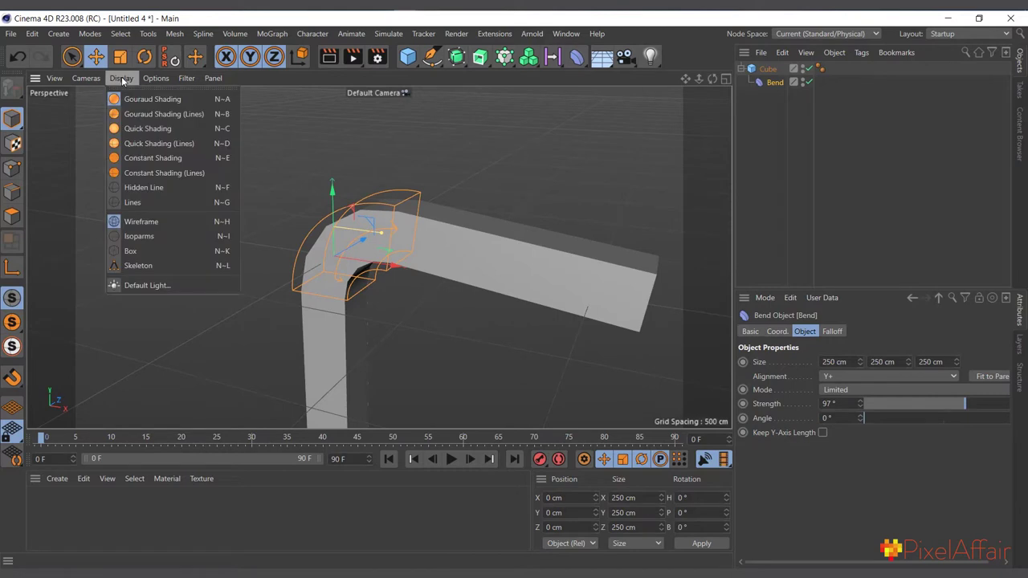
pyautogui.click(144, 116)
pyautogui.scroll(3, 378, 273)
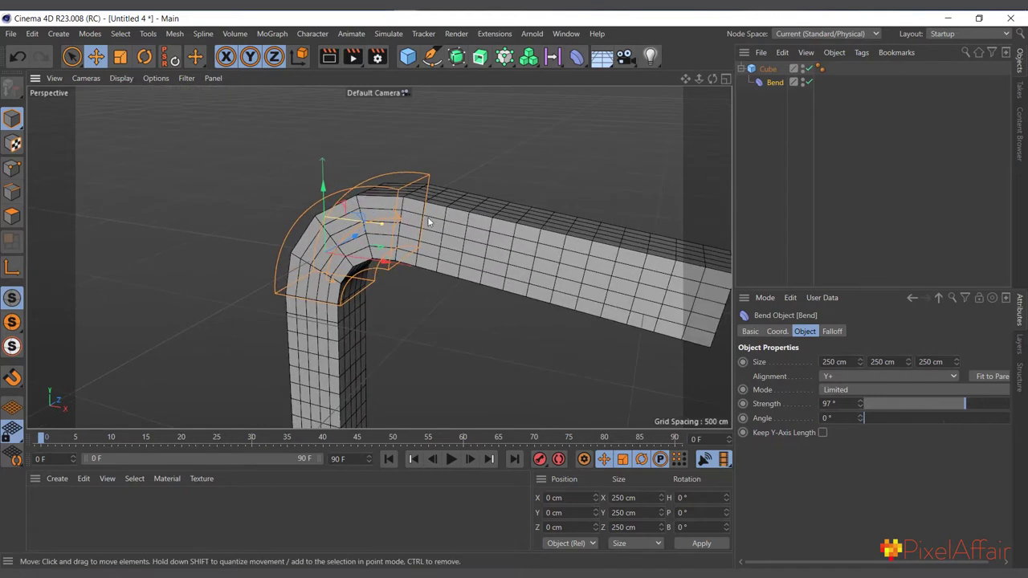
pyautogui.scroll(-2, 393, 225)
pyautogui.scroll(-2, 389, 222)
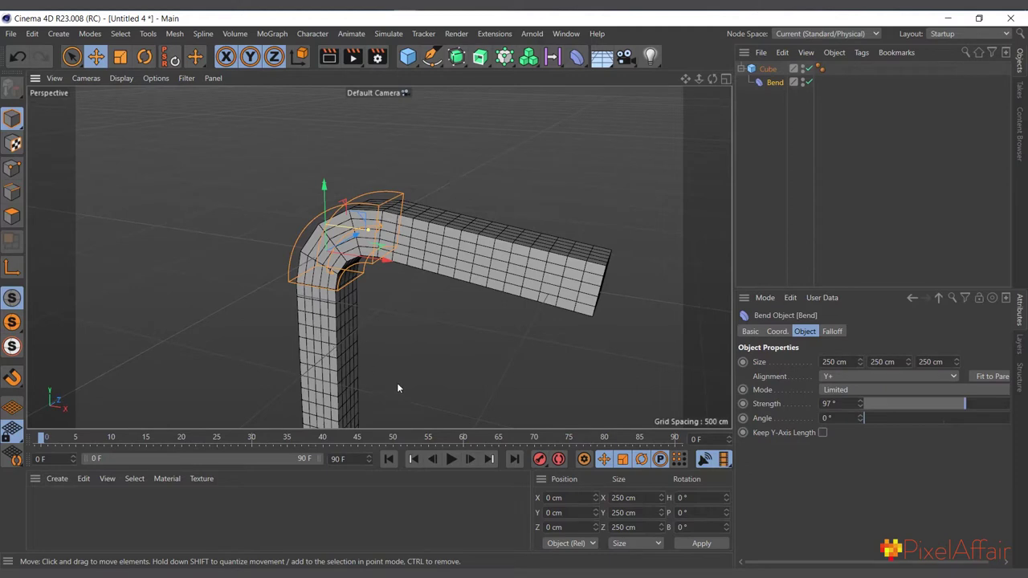
# Increase the cube's Y segments to 150 for a smoother bend, and deselect it
pyautogui.click(766, 69)
pyautogui.moveTo(924, 377); pyautogui.dragTo(924, 337)
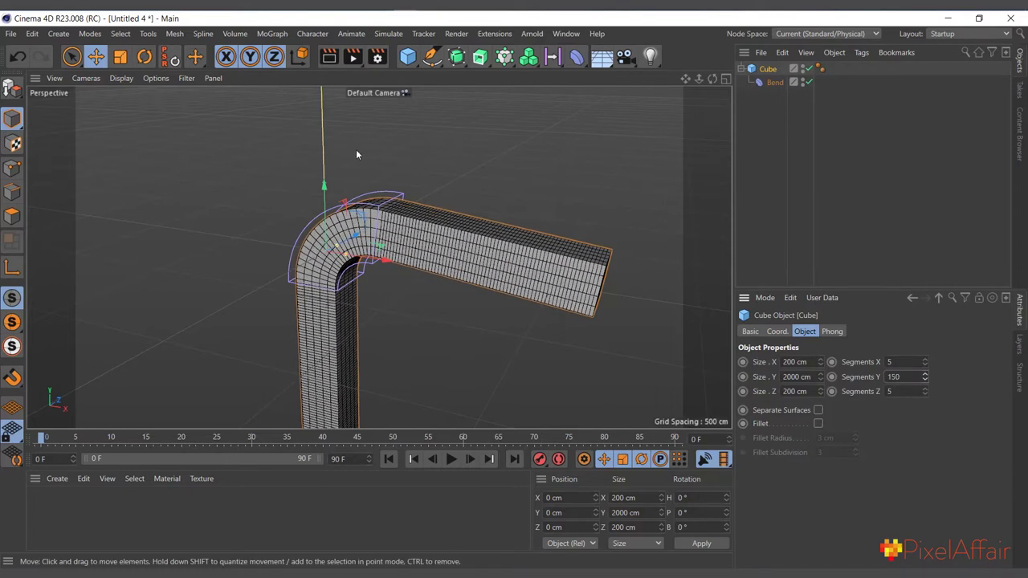
pyautogui.click(747, 117)
pyautogui.scroll(-3, 346, 253)
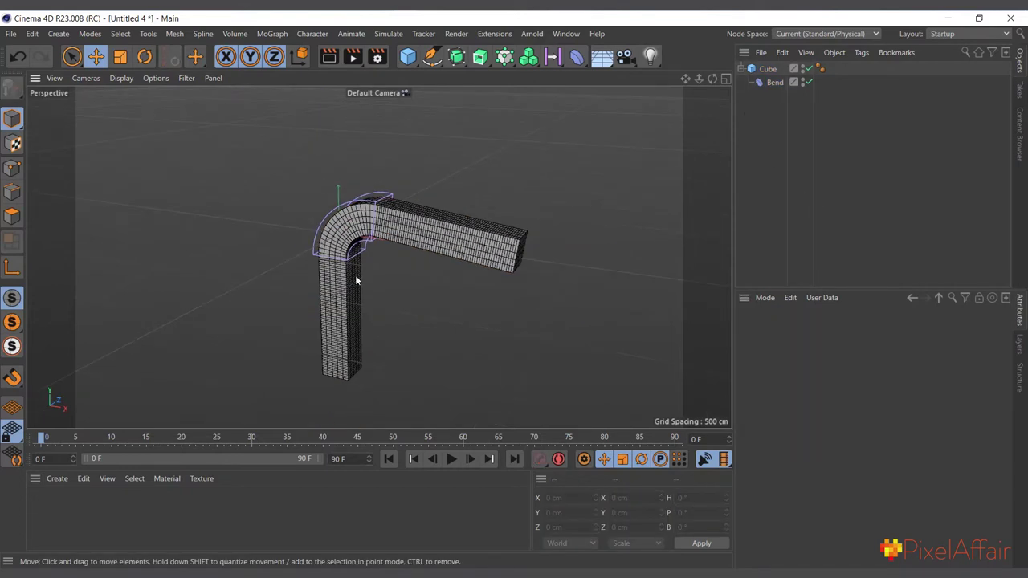
pyautogui.scroll(2, 353, 257)
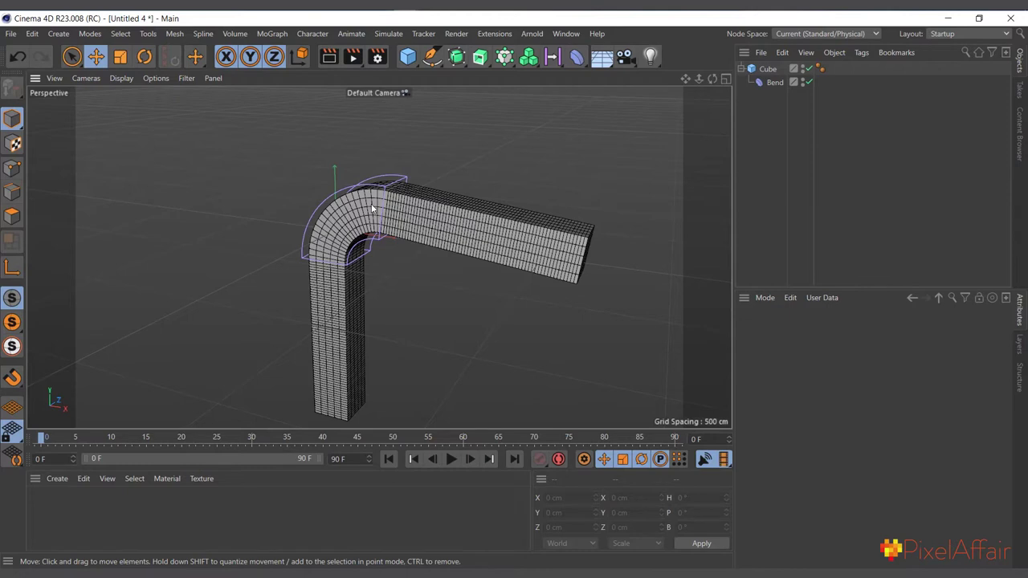
# Slide the Bend deformer along the cube's Y axis and fit it to its parent
pyautogui.click(769, 85)
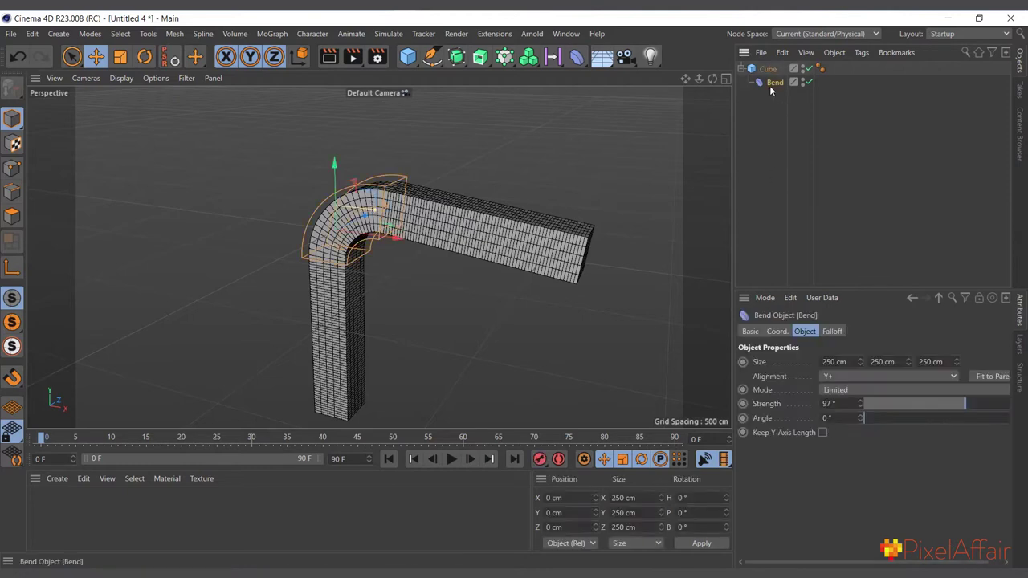
pyautogui.moveTo(335, 168); pyautogui.dragTo(397, 170)
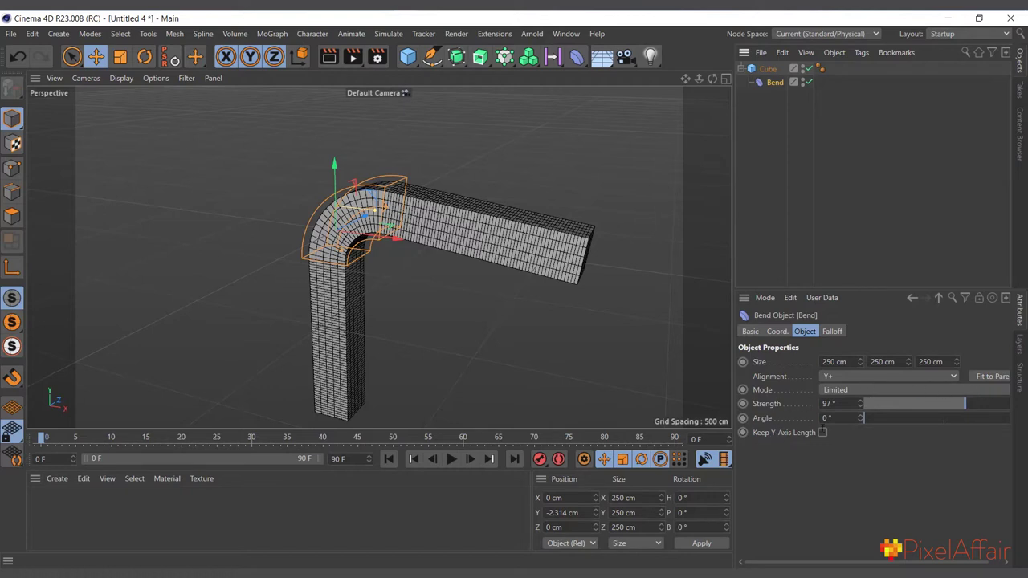
pyautogui.click(982, 375)
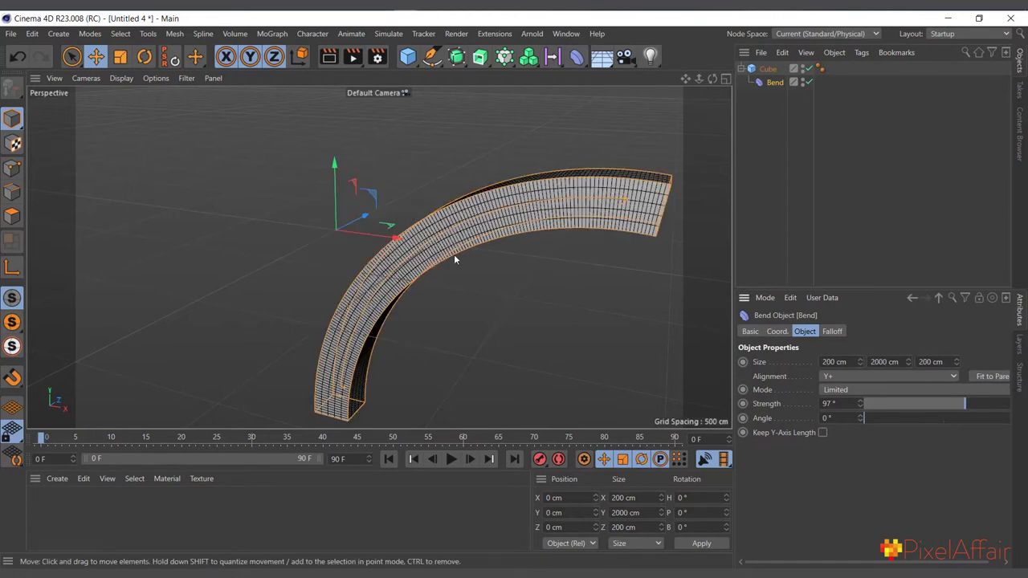
# Raise the Bend deformer's strength to 123°
pyautogui.scroll(-3, 465, 252)
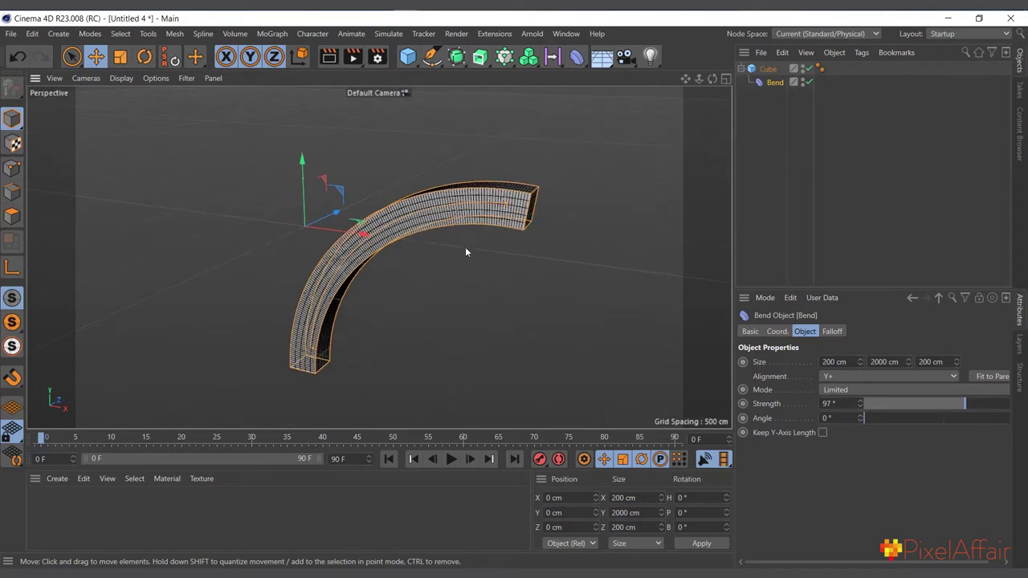
pyautogui.moveTo(712, 77); pyautogui.dragTo(751, 90)
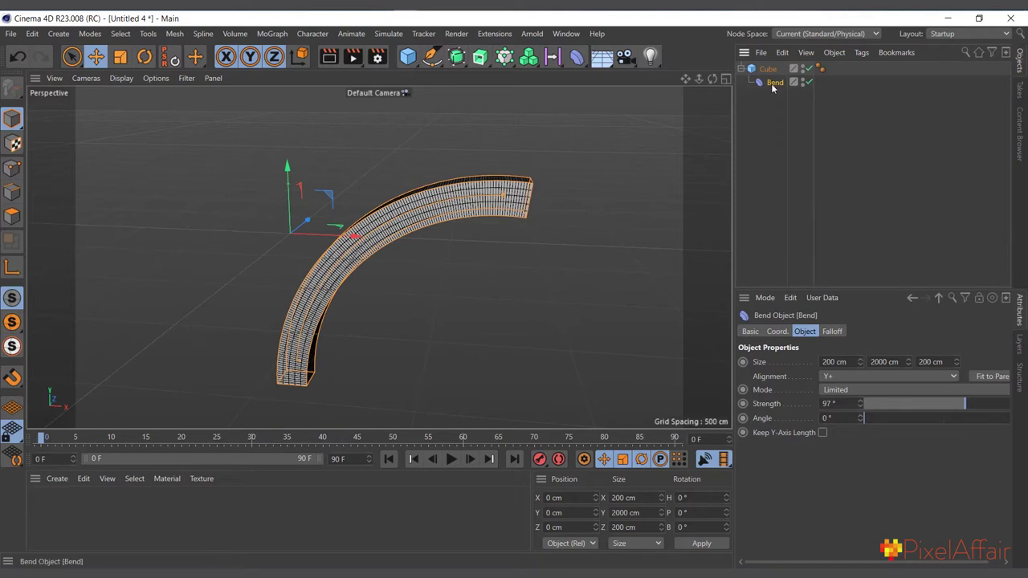
pyautogui.moveTo(964, 404)
pyautogui.mouseDown()
pyautogui.moveTo(996, 410)
pyautogui.moveTo(964, 416)
pyautogui.moveTo(971, 409)
pyautogui.mouseUp()
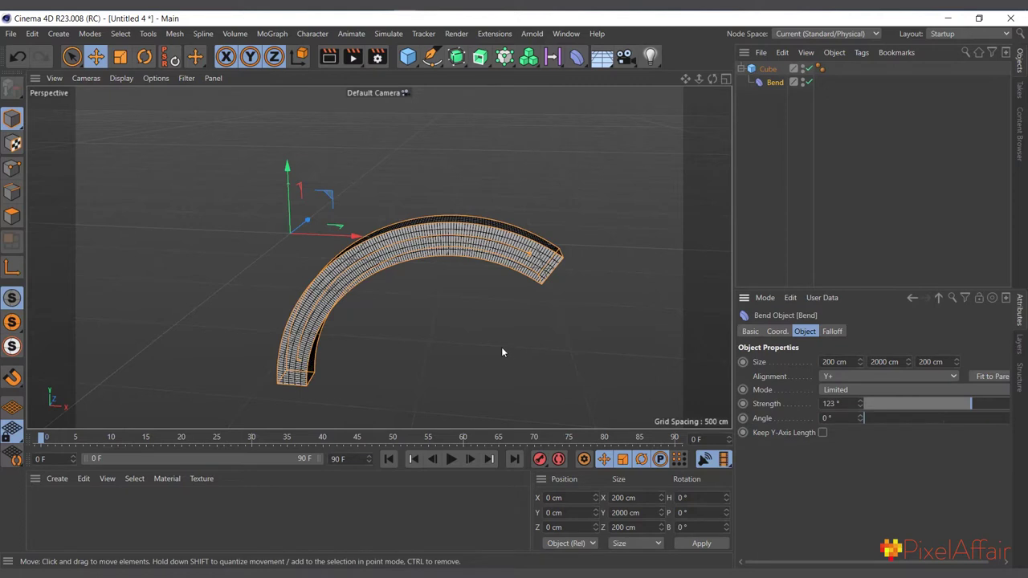
# Set the Bend mode to Within Box and move the deformer up to about 696 cm in Y
pyautogui.click(846, 390)
pyautogui.click(854, 417)
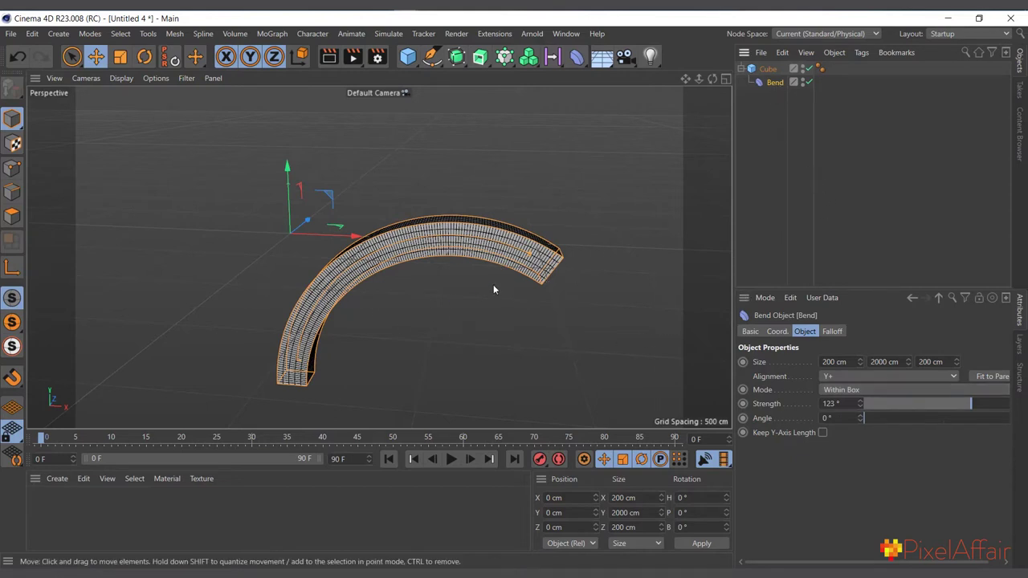
pyautogui.moveTo(289, 181)
pyautogui.mouseDown()
pyautogui.moveTo(285, 89)
pyautogui.moveTo(297, 183)
pyautogui.mouseUp()
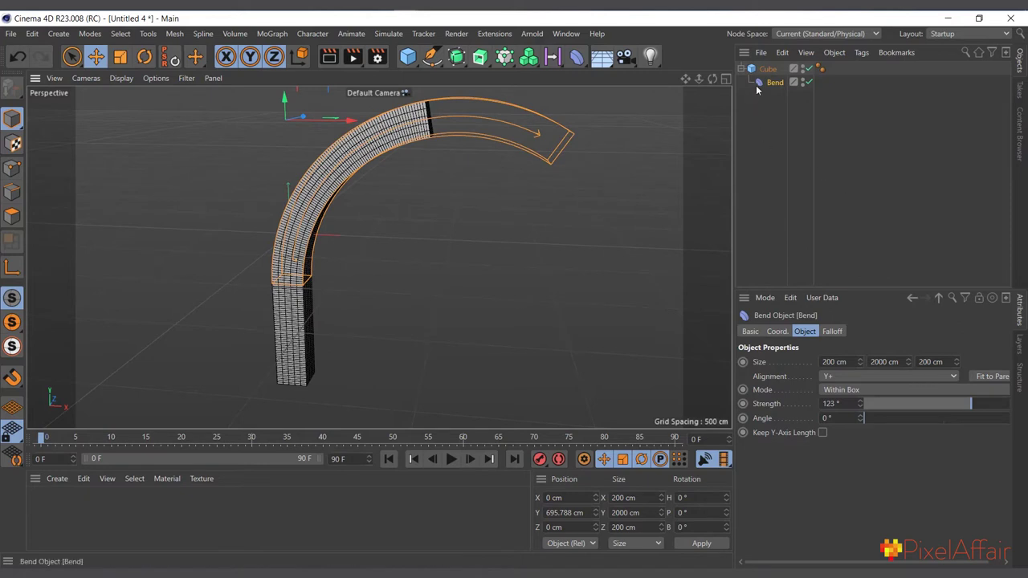
# Set the Bend mode to Unlimited and move the deformer up to about 997 cm in Y
pyautogui.click(850, 390)
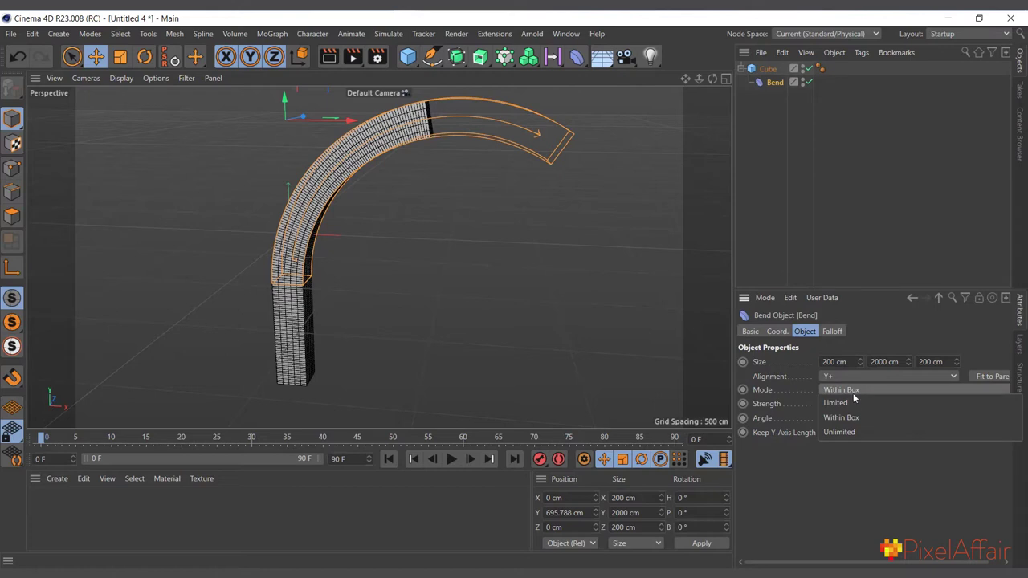
pyautogui.click(857, 432)
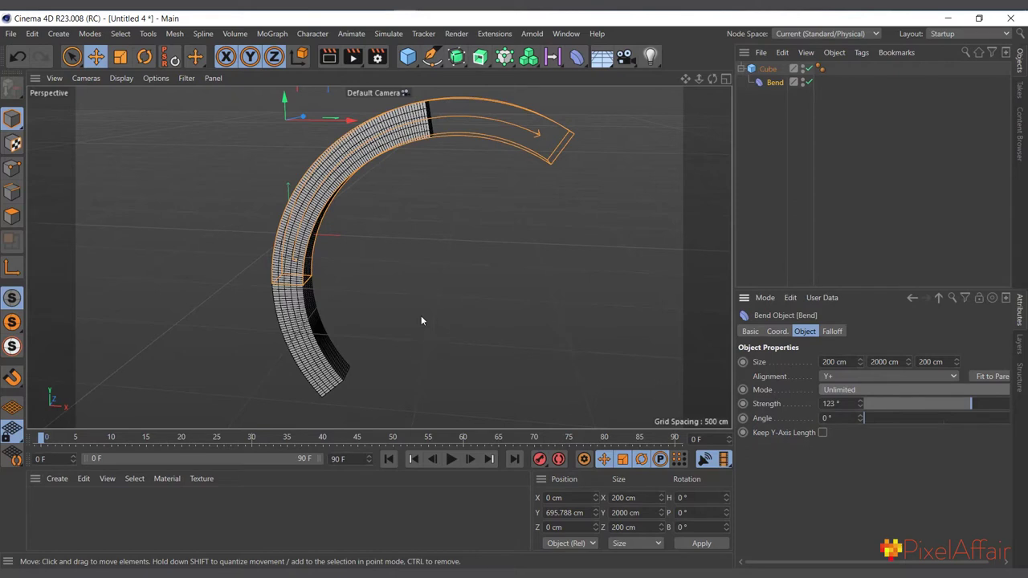
pyautogui.moveTo(284, 96); pyautogui.dragTo(284, 70)
pyautogui.moveTo(284, 70); pyautogui.dragTo(284, 71)
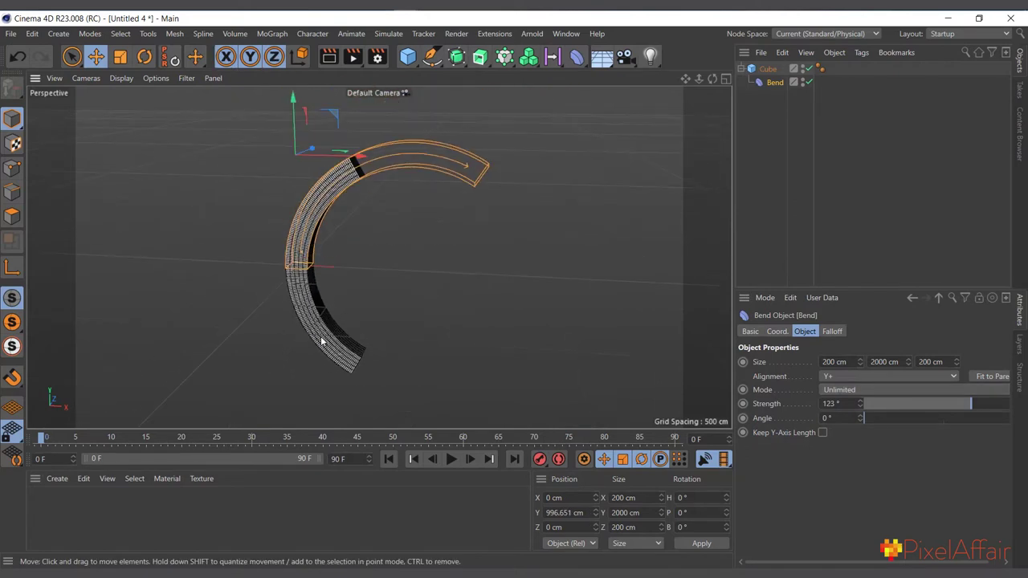
# Raise the Bend deformer's strength to 171°
pyautogui.scroll(2, 309, 277)
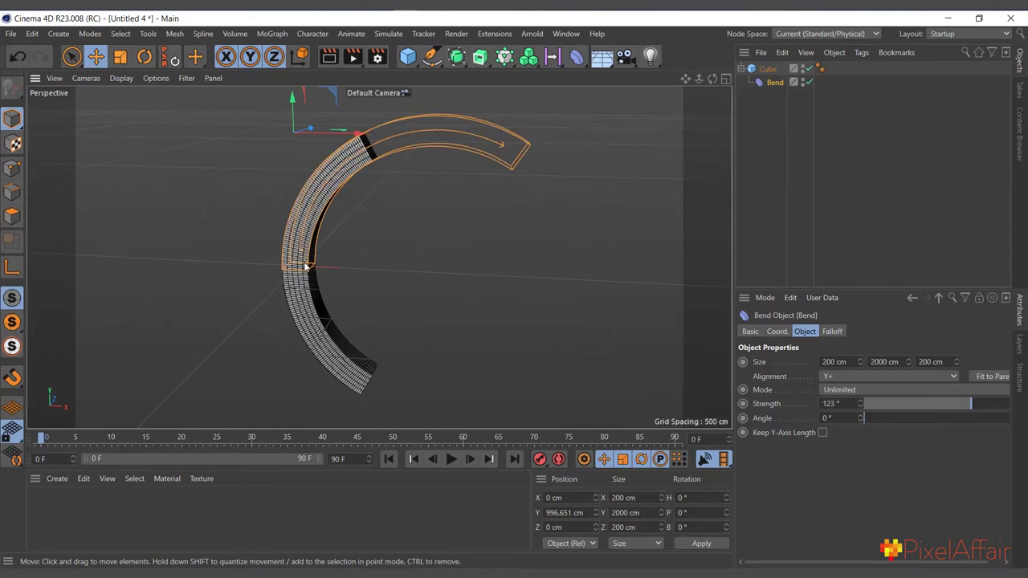
pyautogui.moveTo(982, 406)
pyautogui.mouseDown()
pyautogui.moveTo(1000, 412)
pyautogui.moveTo(981, 417)
pyautogui.mouseUp()
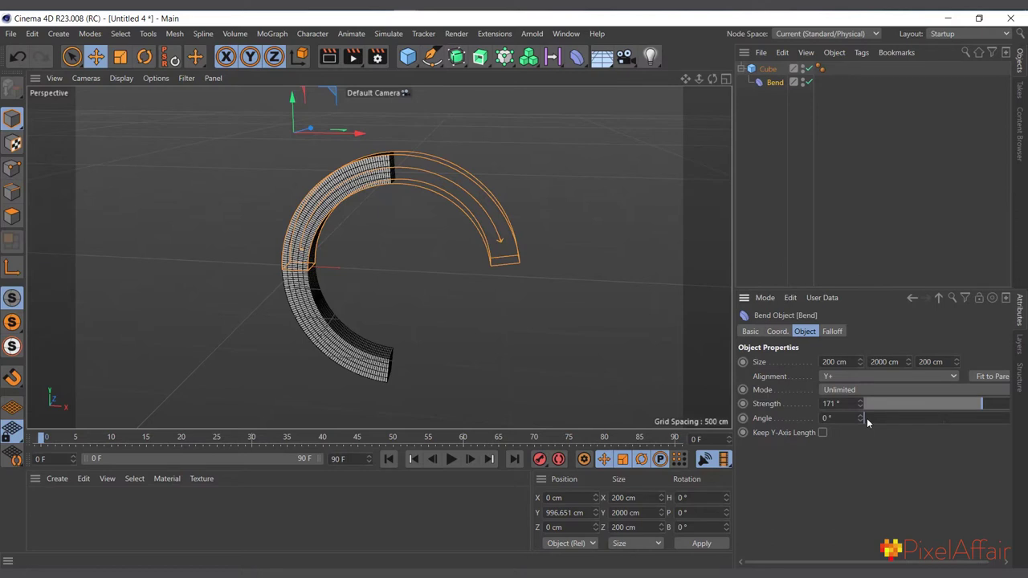
# Set the Bend deformer's angle to 48° and enable Keep Y-Axis Length
pyautogui.moveTo(867, 417); pyautogui.dragTo(885, 418)
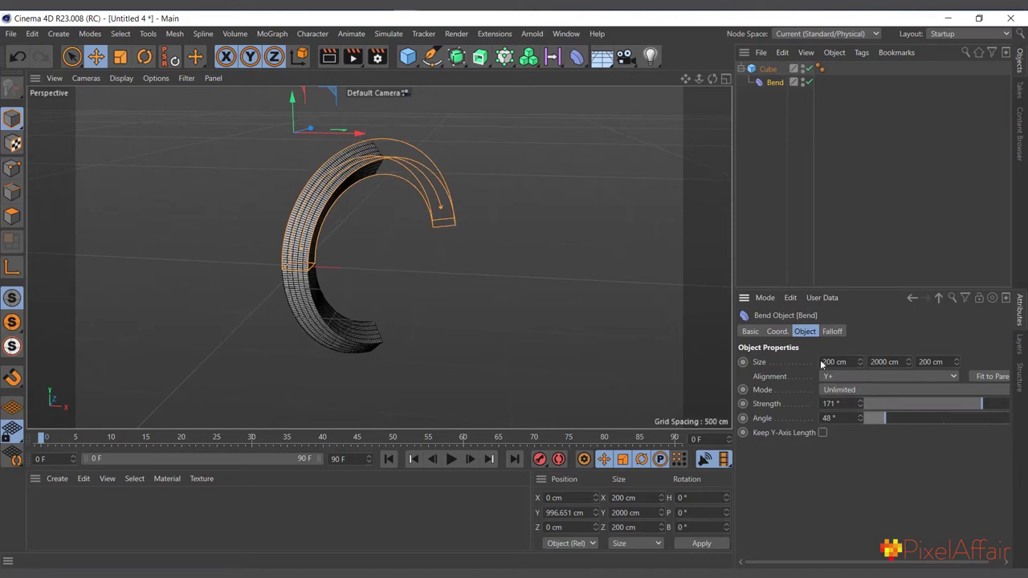
pyautogui.moveTo(711, 78); pyautogui.dragTo(378, 256)
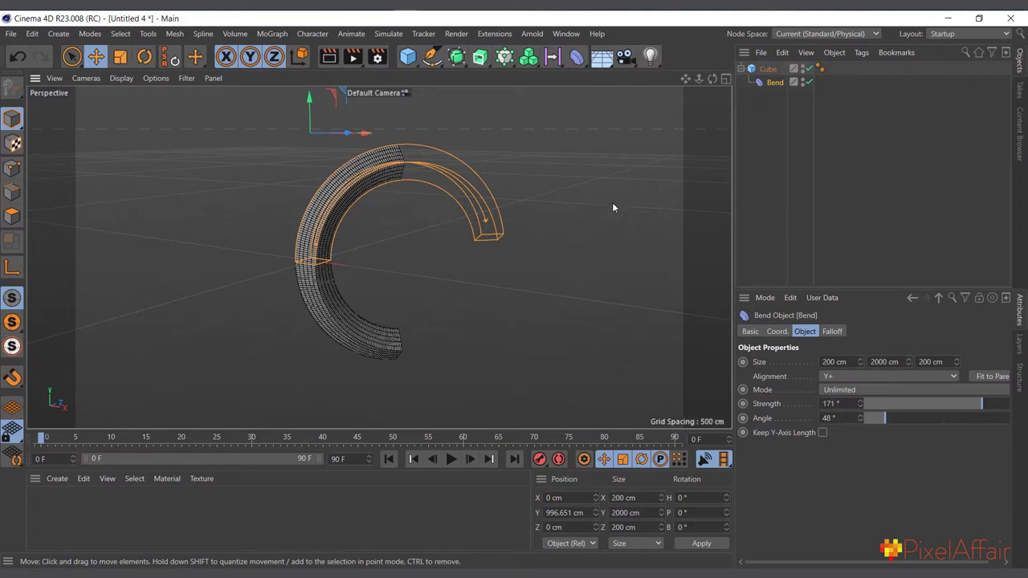
pyautogui.click(821, 433)
pyautogui.keyDown('alt'); pyautogui.moveTo(305, 241); pyautogui.dragTo(351, 295); pyautogui.keyUp('alt')
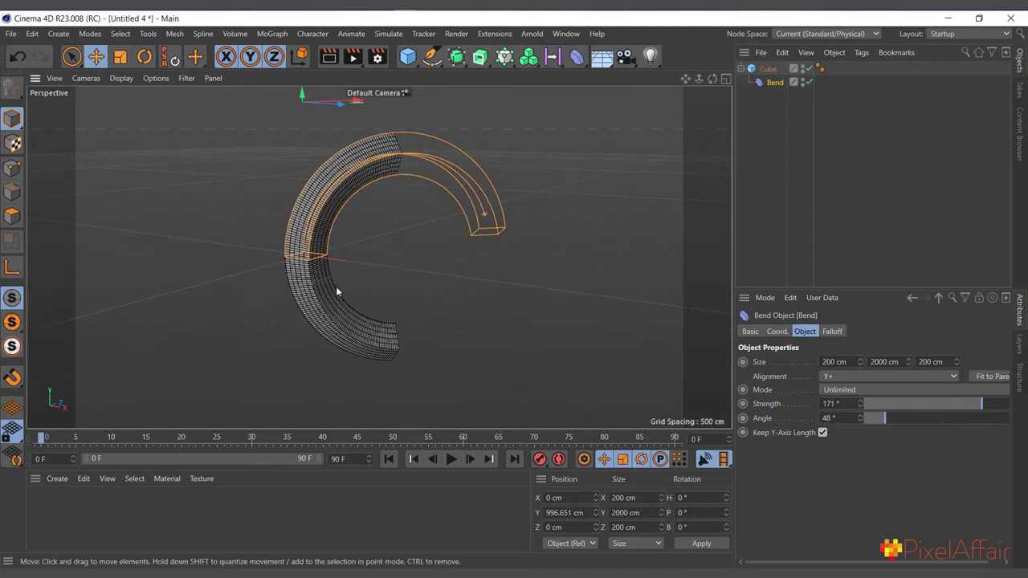
# Set the Bend mode to Limited and fit the deformer to its parent cube
pyautogui.click(836, 397)
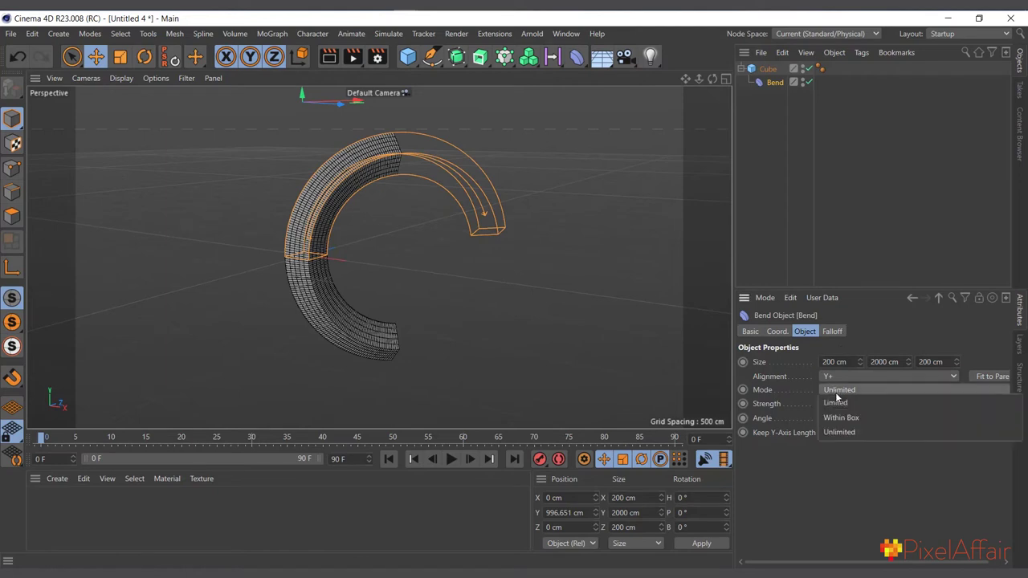
pyautogui.click(836, 403)
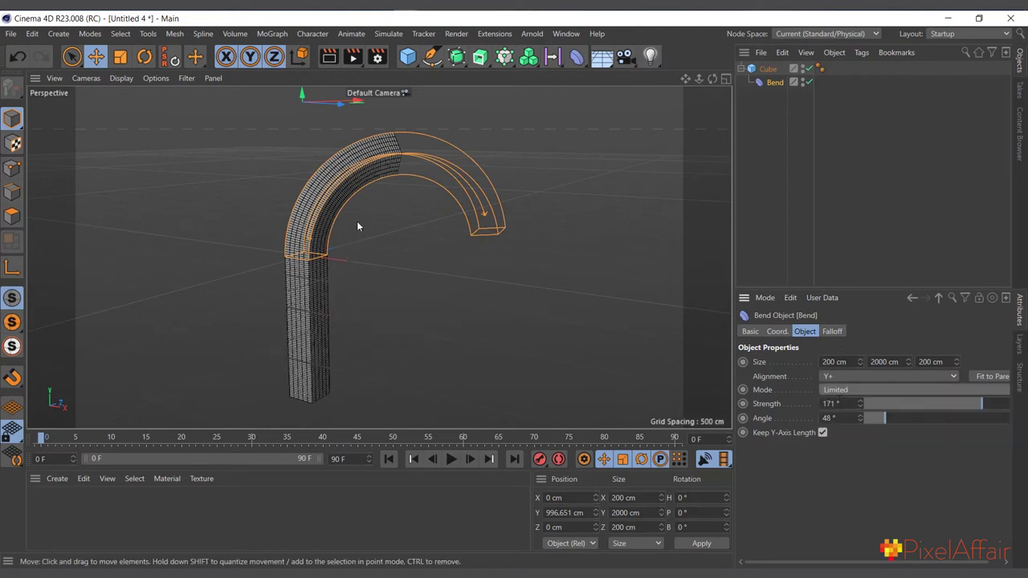
pyautogui.click(989, 377)
# Set the Bend deformer's strength to 80°
pyautogui.moveTo(956, 410)
pyautogui.mouseDown()
pyautogui.moveTo(943, 407)
pyautogui.moveTo(960, 408)
pyautogui.mouseUp()
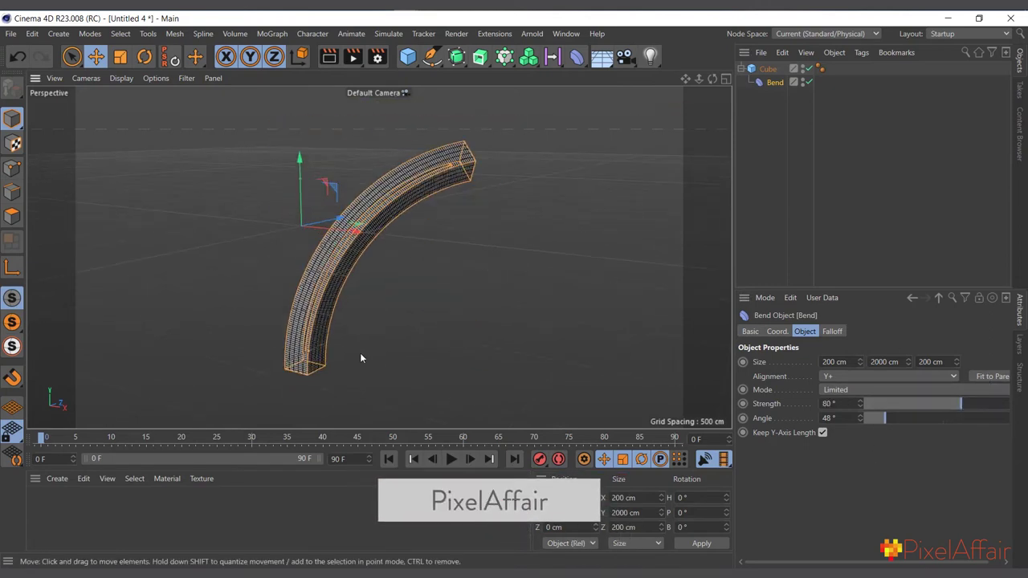
pyautogui.scroll(2, 353, 350)
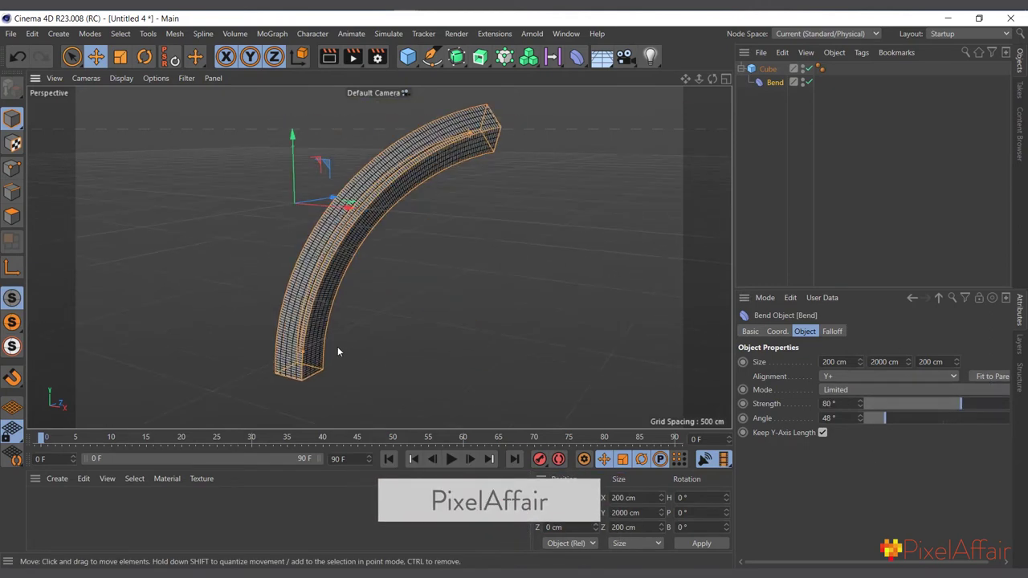
# Turn Keep Y-Axis Length off and back on to compare its effect on the bent cube's length
pyautogui.click(821, 432)
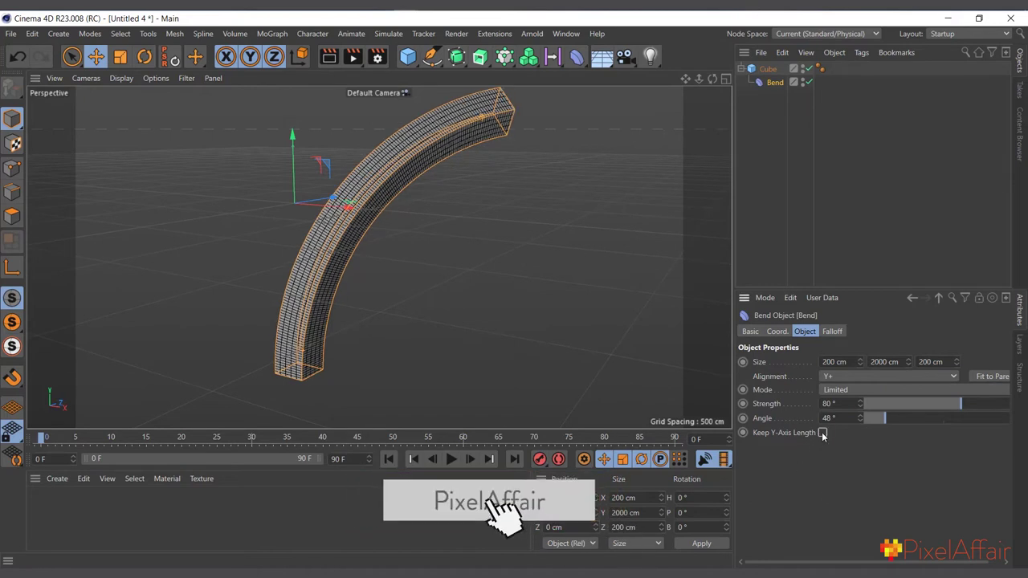
pyautogui.moveTo(492, 102); pyautogui.dragTo(500, 131)
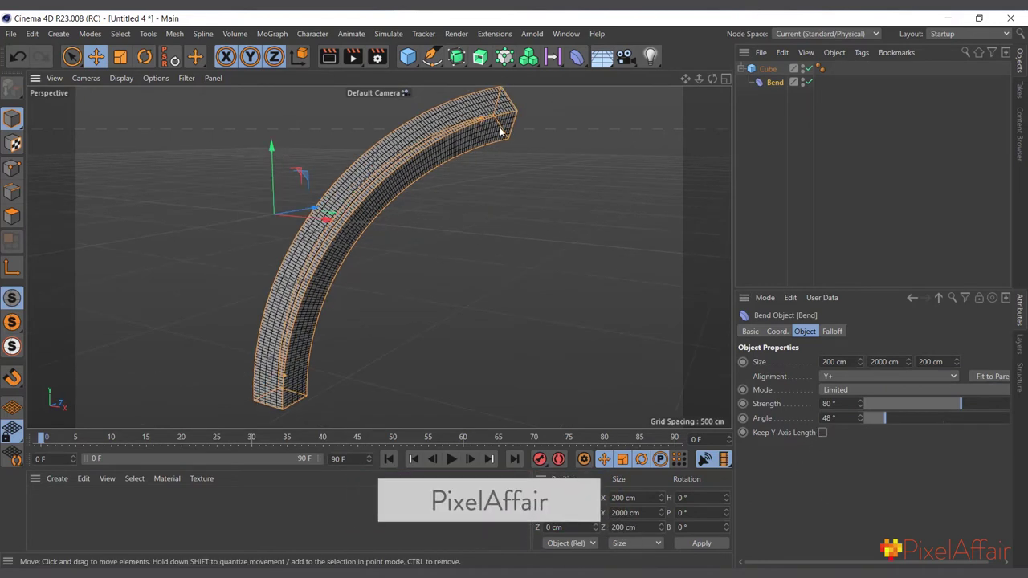
pyautogui.click(822, 432)
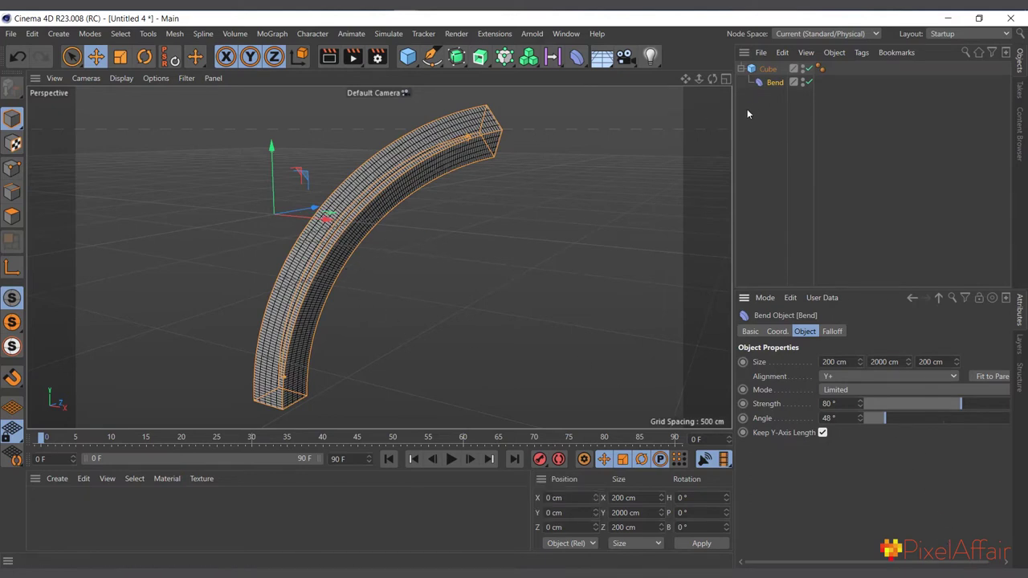
# Add a Linear Field to the Bend deformer's falloff
pyautogui.click(763, 332)
pyautogui.click(833, 332)
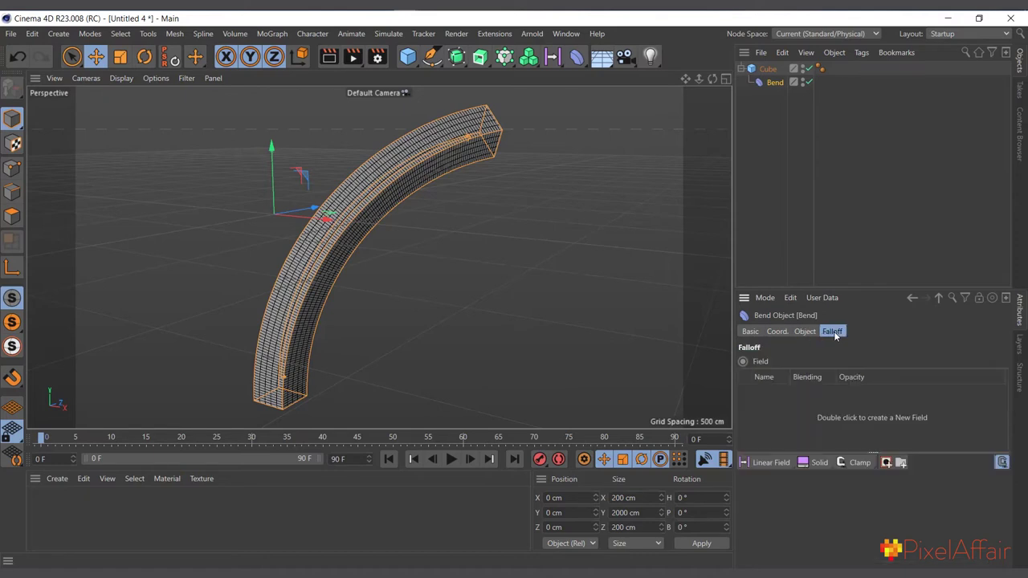
pyautogui.click(776, 464)
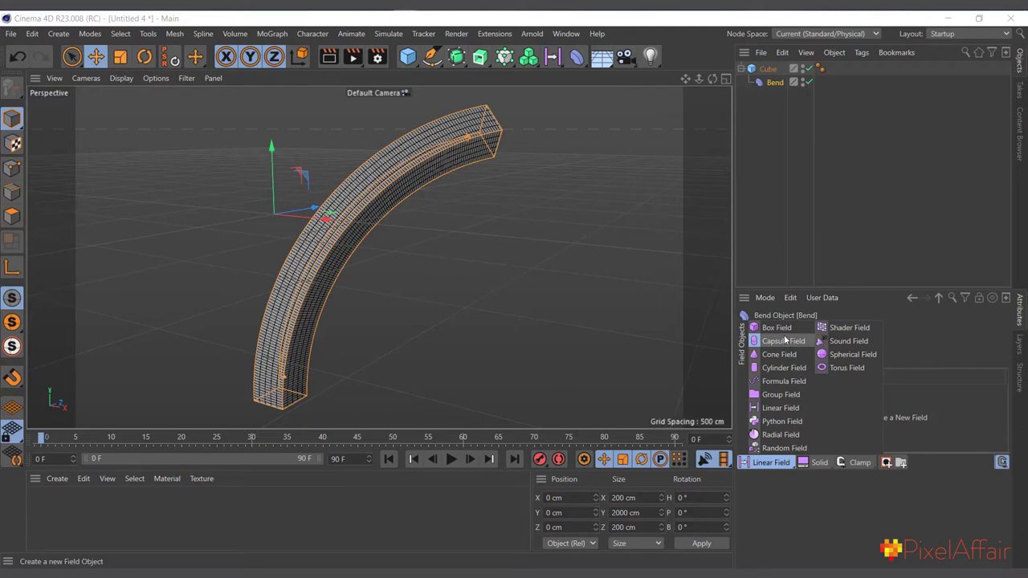
pyautogui.click(782, 408)
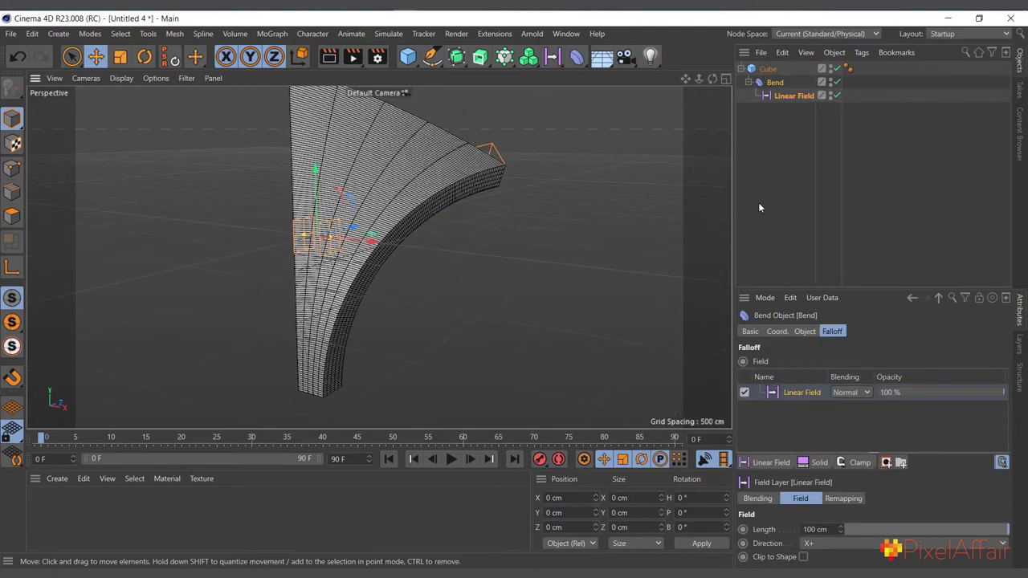
# Move the Linear Field along the X axis to about -151 cm
pyautogui.click(775, 84)
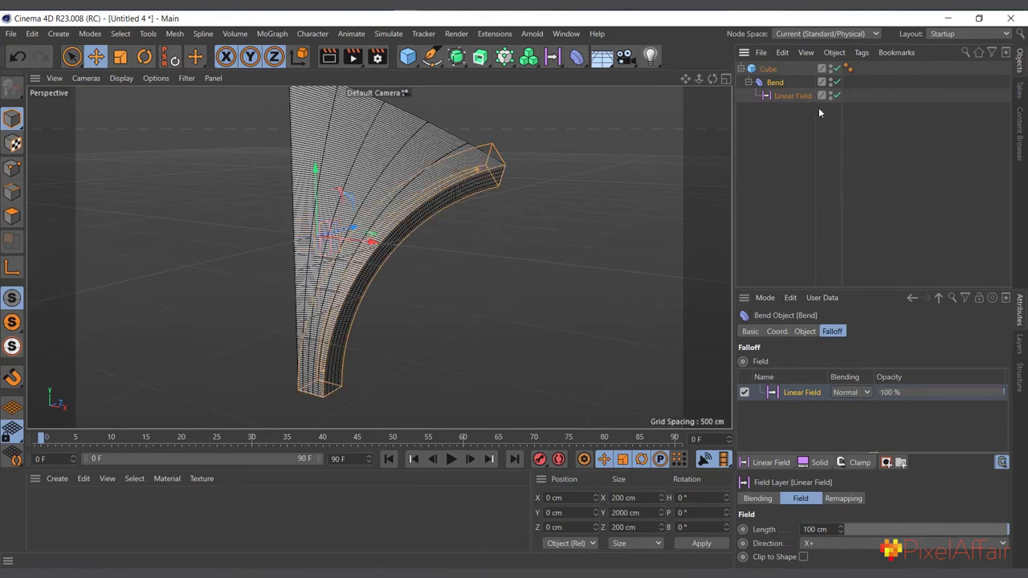
pyautogui.click(783, 95)
pyautogui.moveTo(386, 244); pyautogui.dragTo(353, 272)
# Set the Linear Field's direction to Y+, its length to about 489 cm and its Y position to about -691 cm
pyautogui.click(814, 407)
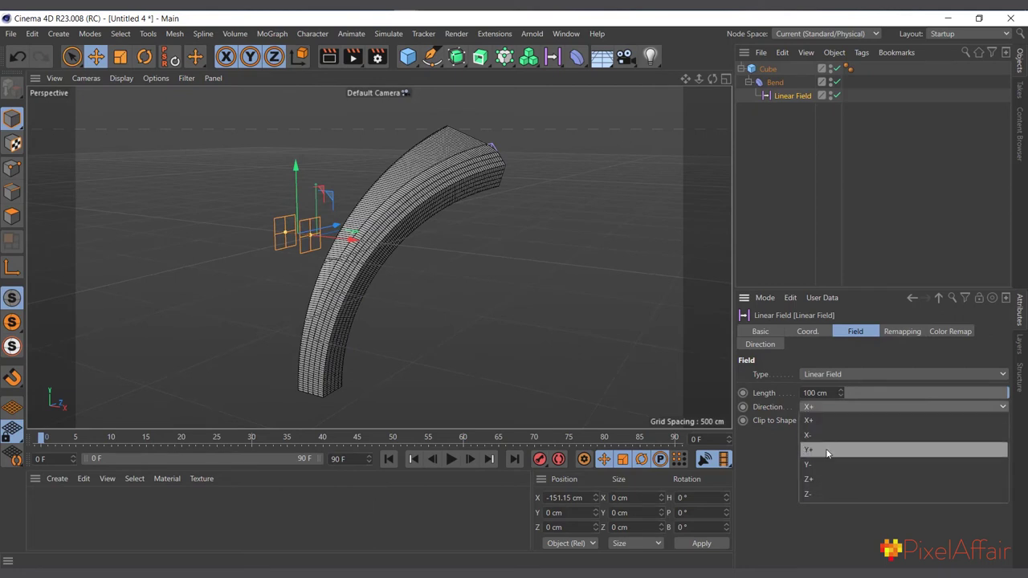
pyautogui.click(827, 450)
pyautogui.moveTo(319, 191); pyautogui.dragTo(287, 275)
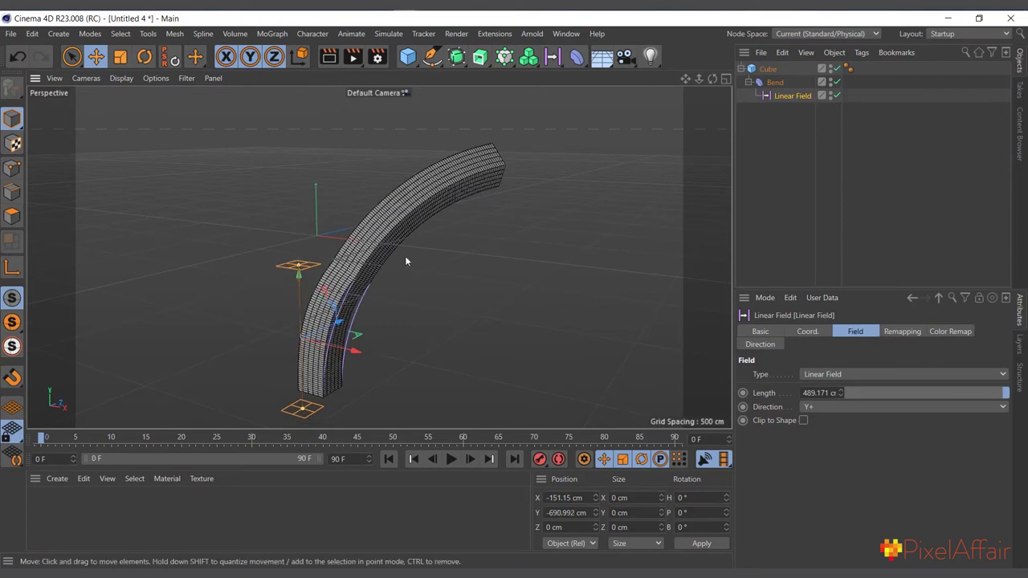
# Collapse the Cube's hierarchy and select the Cube
pyautogui.click(740, 69)
pyautogui.click(765, 70)
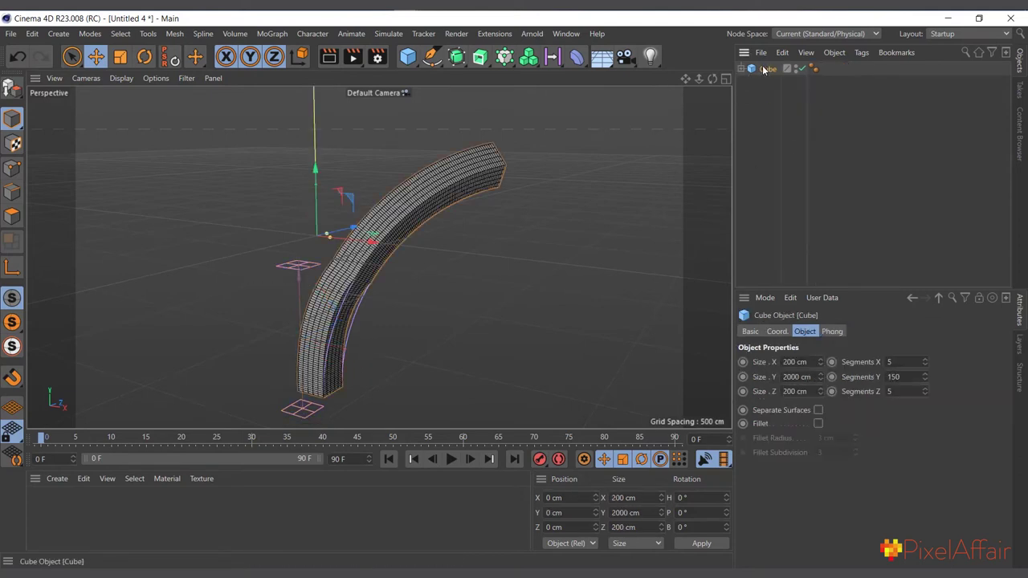
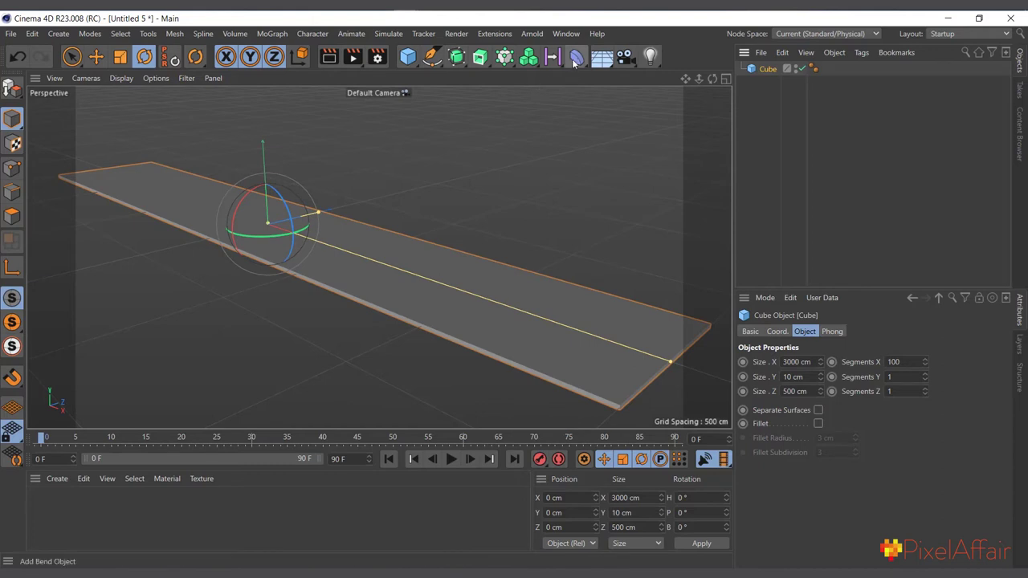
# Add a Bend deformer as a child of the flat 3000 cm cube and set its strength to 18°
pyautogui.moveTo(575, 61); pyautogui.dragTo(658, 85)
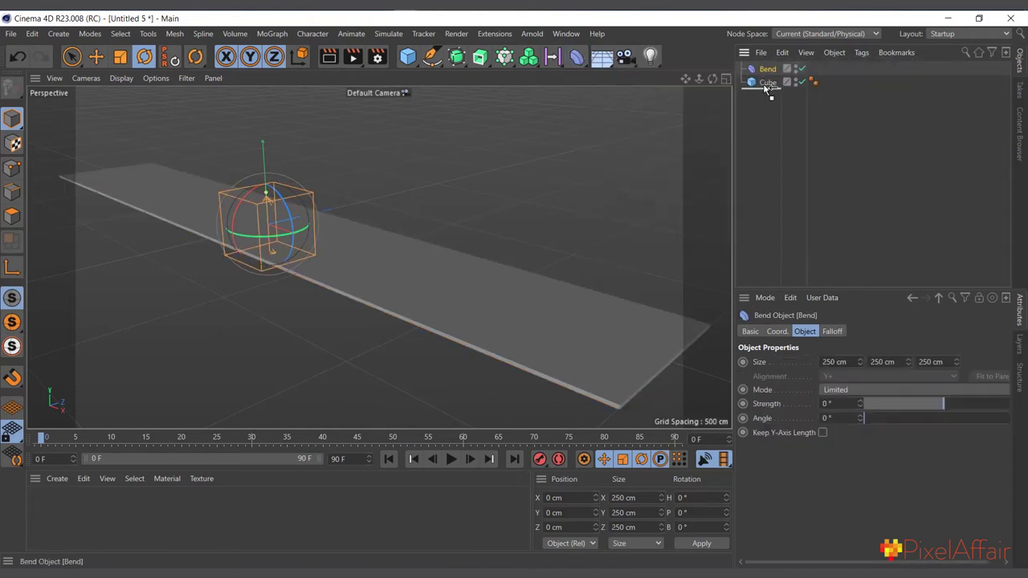
pyautogui.moveTo(766, 89); pyautogui.dragTo(766, 85)
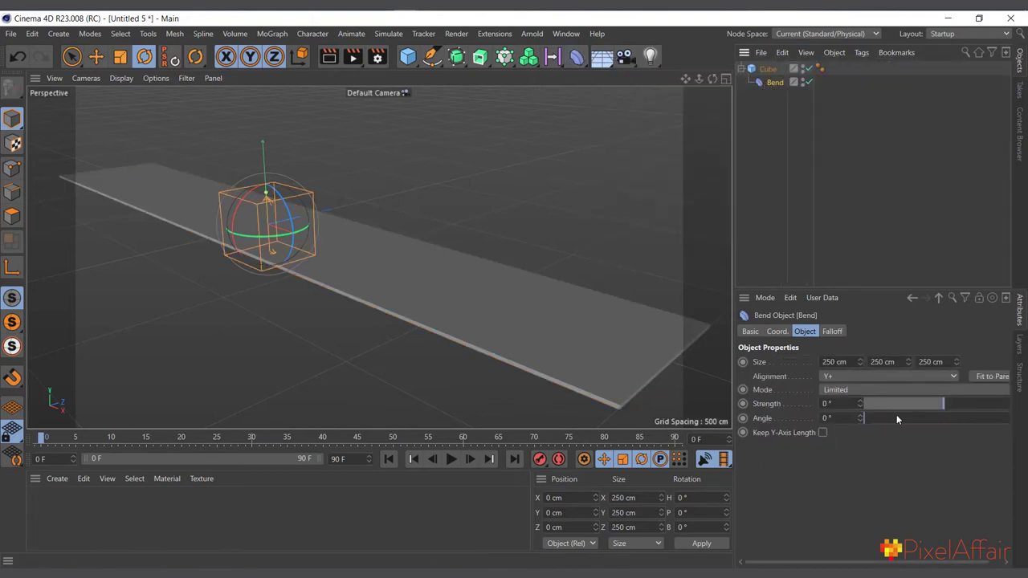
pyautogui.moveTo(860, 405); pyautogui.dragTo(865, 391)
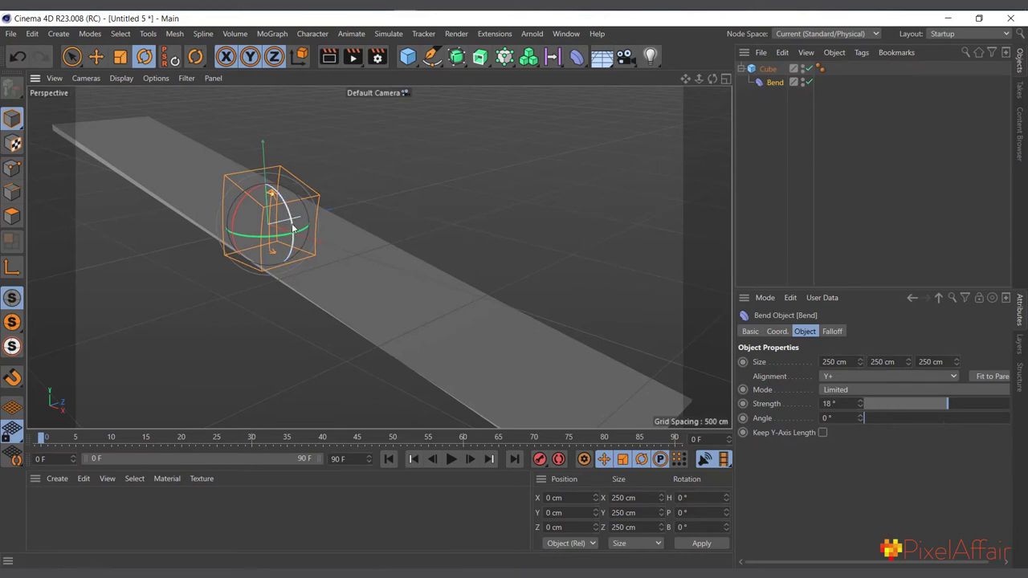
# Rotate the Bend deformer to a bank angle of -90° so it bends along the strip's length
pyautogui.moveTo(294, 229)
pyautogui.mouseDown()
pyautogui.moveTo(273, 241)
pyautogui.moveTo(267, 195)
pyautogui.moveTo(283, 212)
pyautogui.mouseUp()
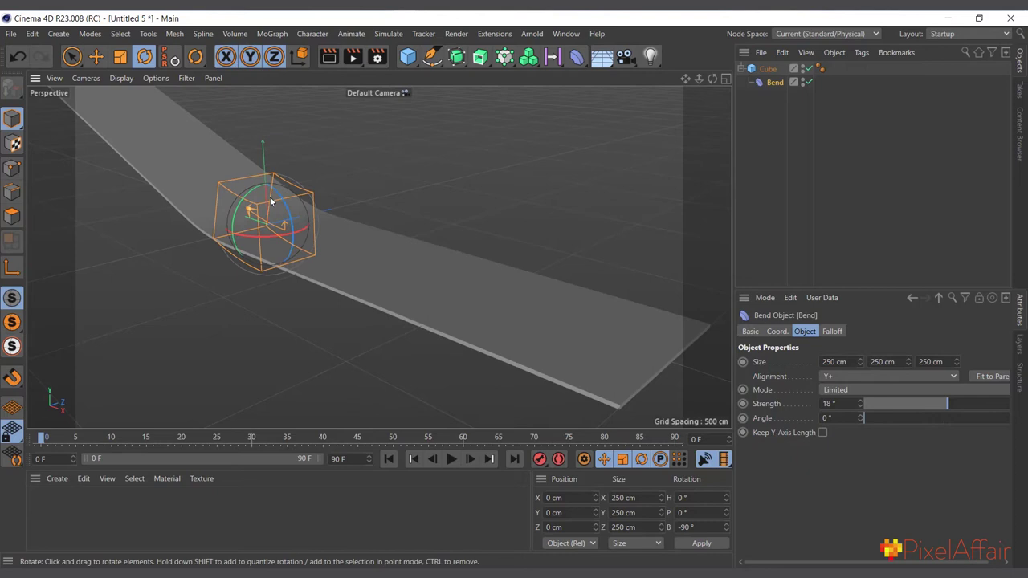
pyautogui.click(776, 331)
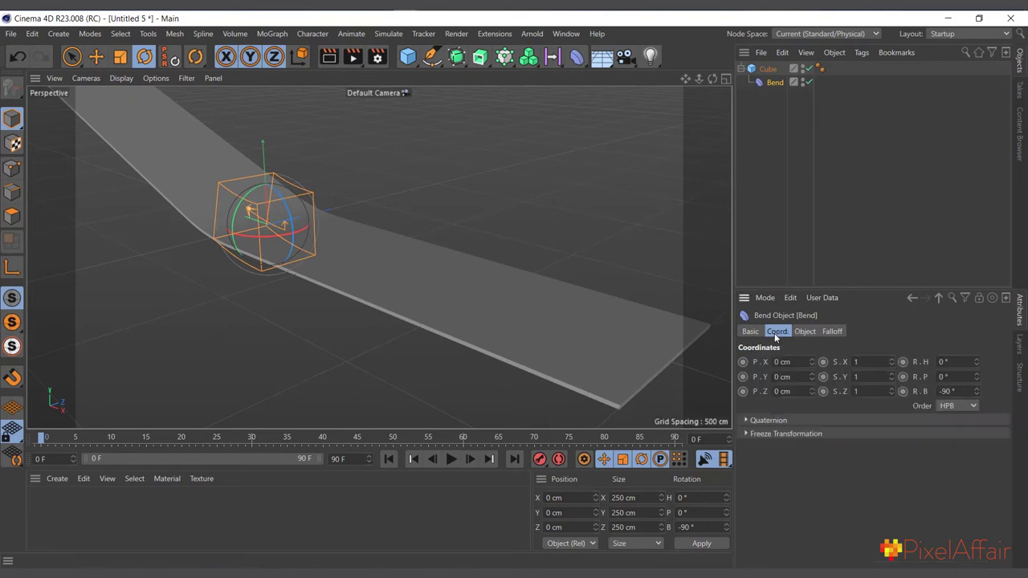
pyautogui.doubleClick(962, 391)
pyautogui.press('Return')
pyautogui.click(805, 332)
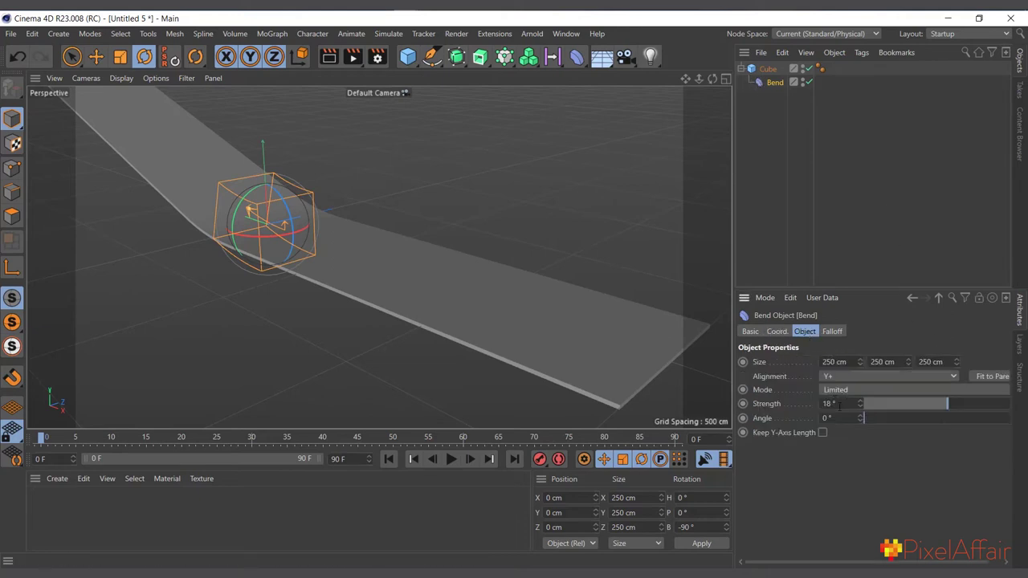
# Raise the Bend deformer's strength to 72° and enable Keep Y-Axis Length
pyautogui.moveTo(864, 406)
pyautogui.mouseDown()
pyautogui.moveTo(887, 402)
pyautogui.moveTo(871, 405)
pyautogui.mouseUp()
pyautogui.keyDown('alt'); pyautogui.moveTo(419, 359); pyautogui.dragTo(240, 198); pyautogui.keyUp('alt')
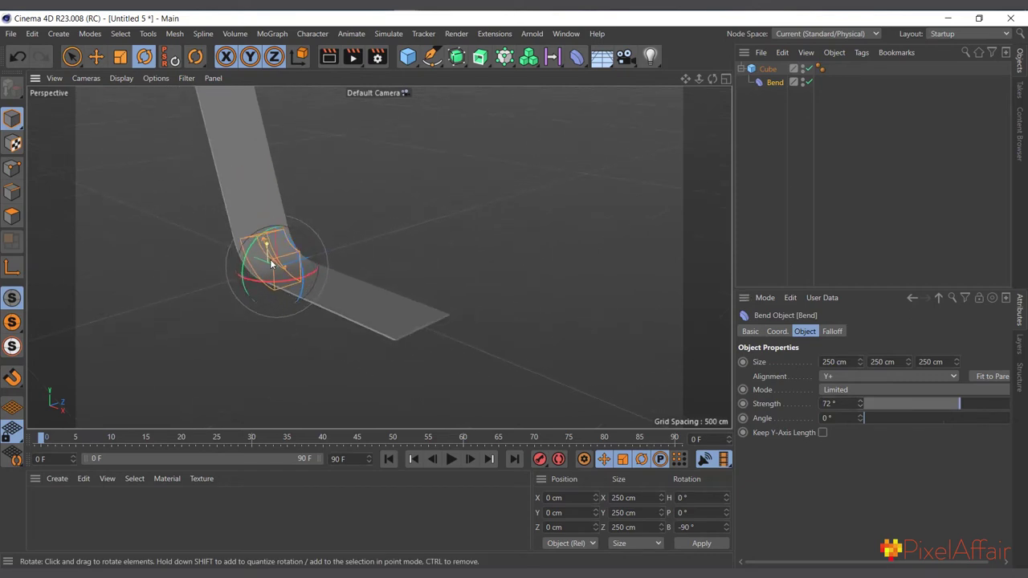
pyautogui.click(822, 432)
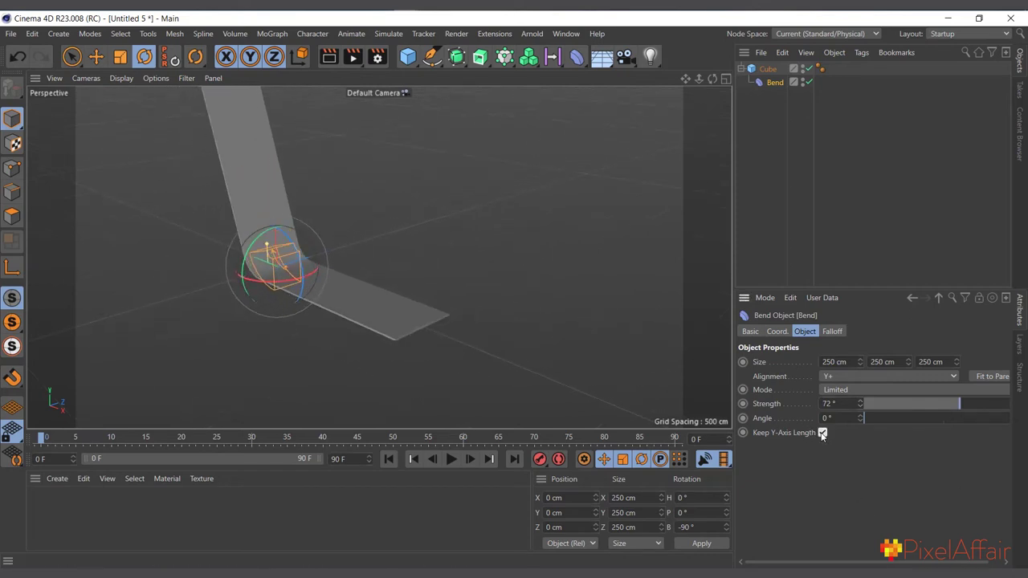
pyautogui.keyDown('alt'); pyautogui.moveTo(537, 356); pyautogui.dragTo(399, 333); pyautogui.keyUp('alt')
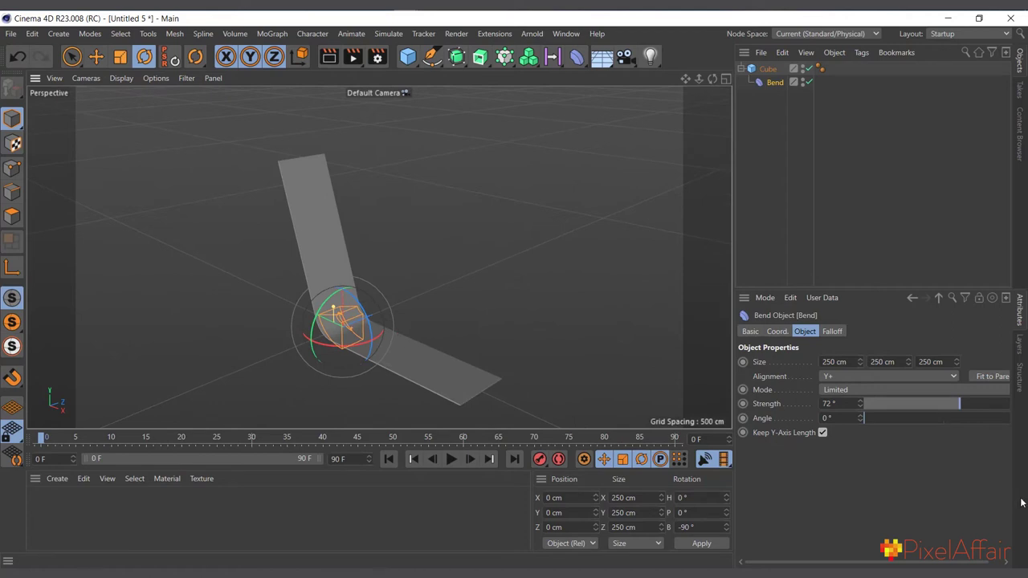
# Set the Bend deformer's alignment to X- and fit it to the parent strip
pyautogui.click(857, 374)
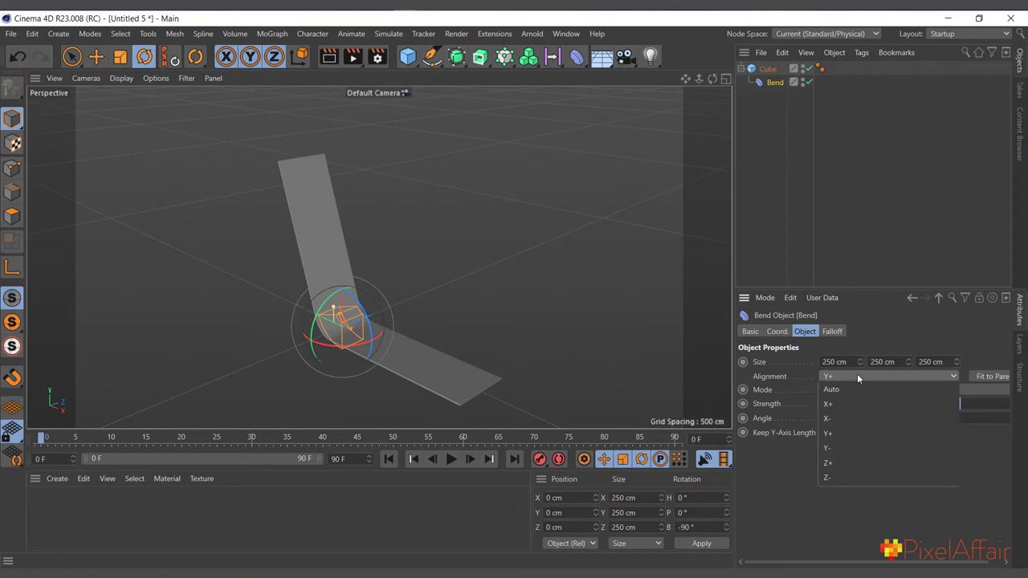
pyautogui.click(856, 421)
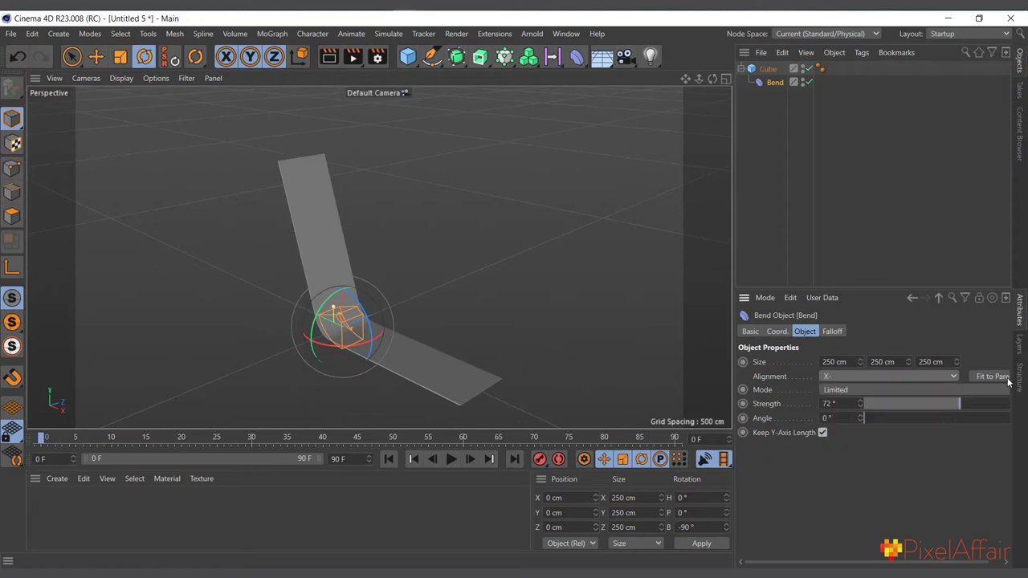
pyautogui.click(1004, 377)
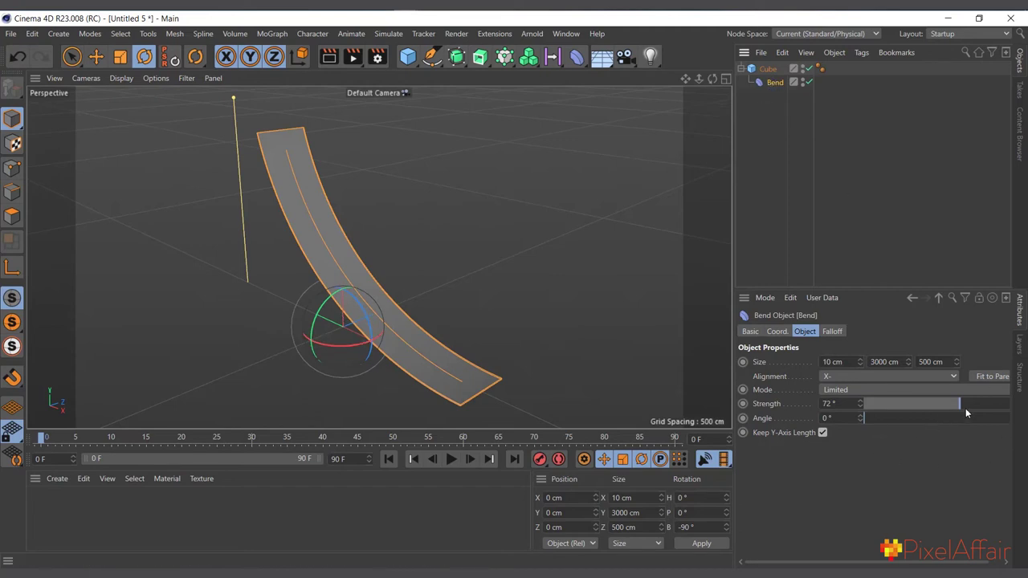
# Raise the Bend deformer's strength to 360° and on to 1040° to roll up the strip
pyautogui.moveTo(960, 409); pyautogui.dragTo(1011, 405)
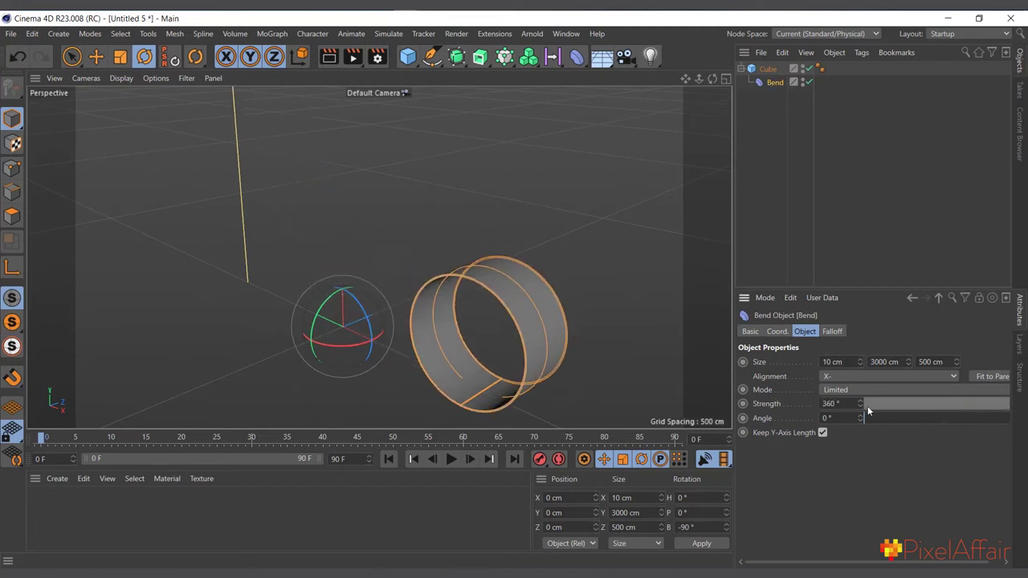
pyautogui.moveTo(860, 403); pyautogui.dragTo(860, 233)
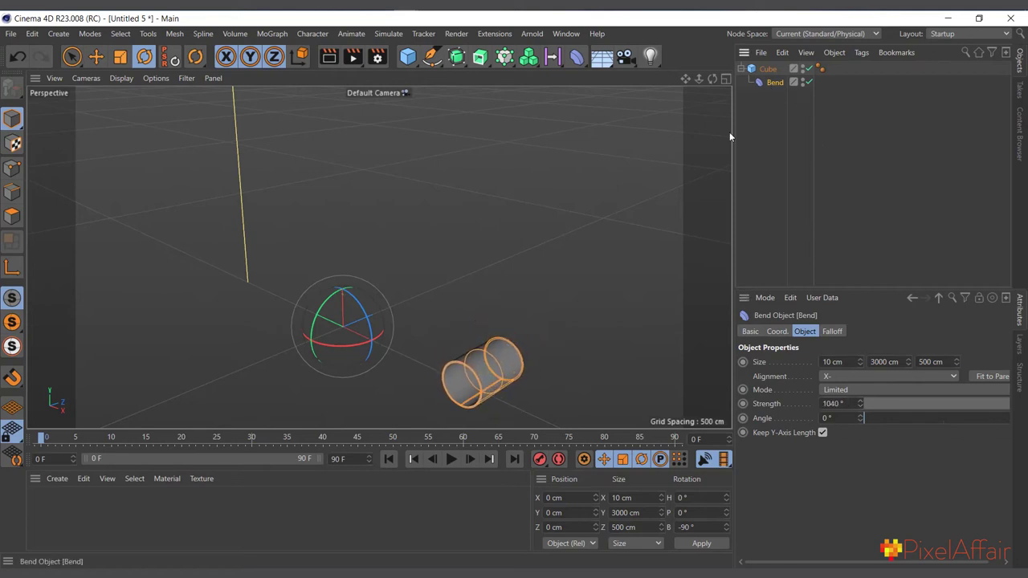
pyautogui.scroll(3, 517, 387)
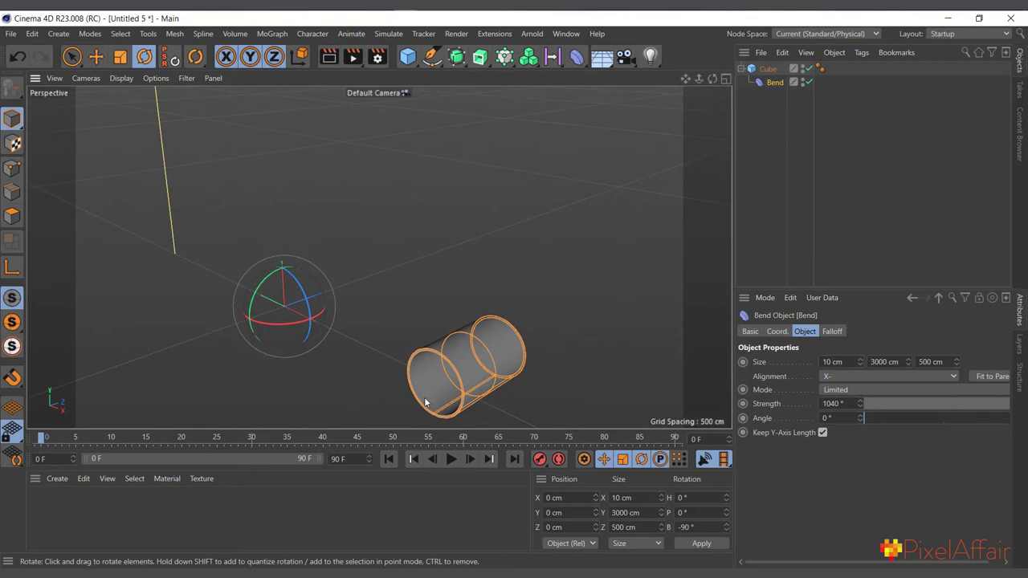
pyautogui.scroll(4, 426, 402)
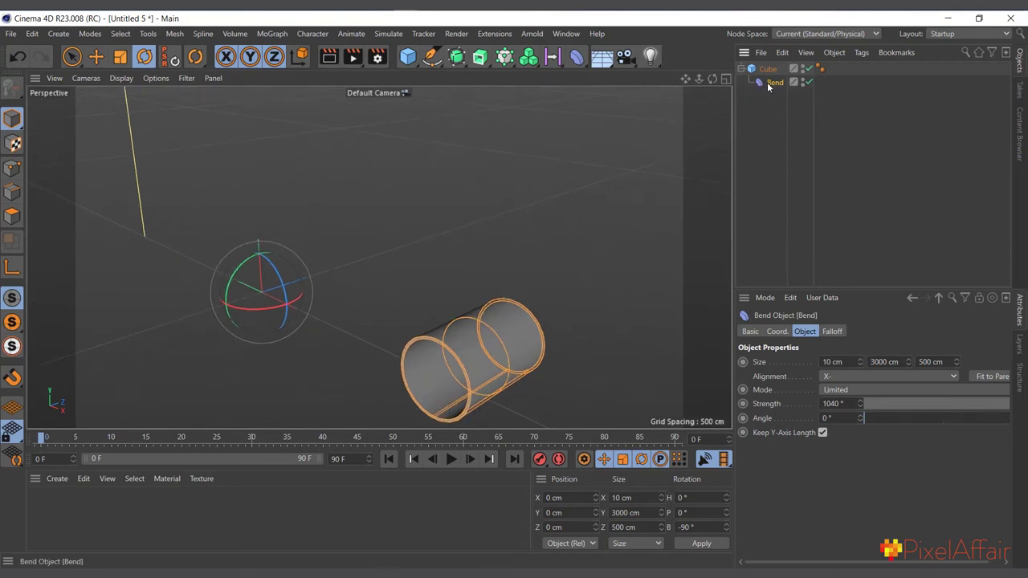
# Set the Bend deformer's bank rotation to -91° so the rolled strip's layers spiral apart
pyautogui.click(776, 332)
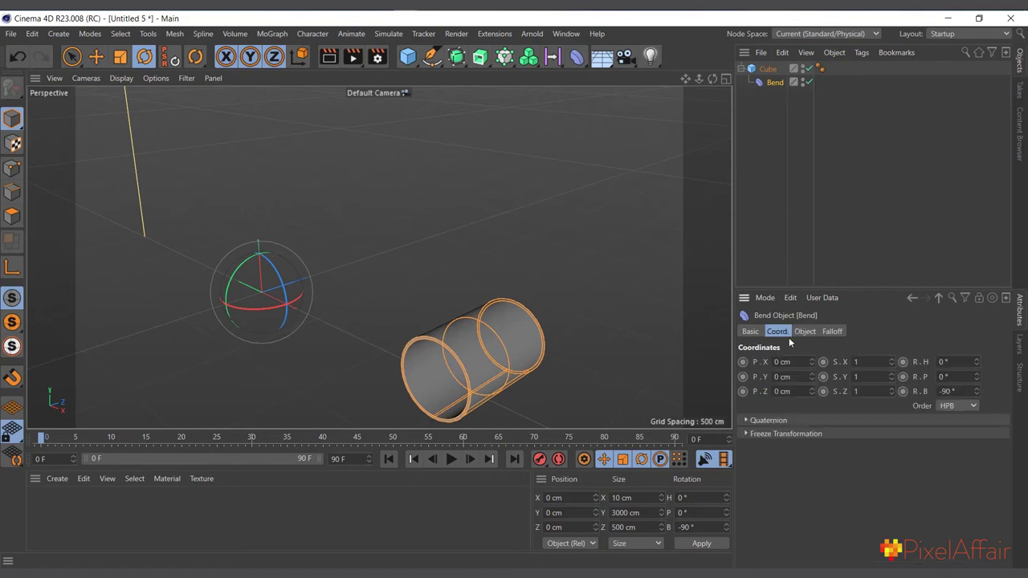
pyautogui.click(977, 390)
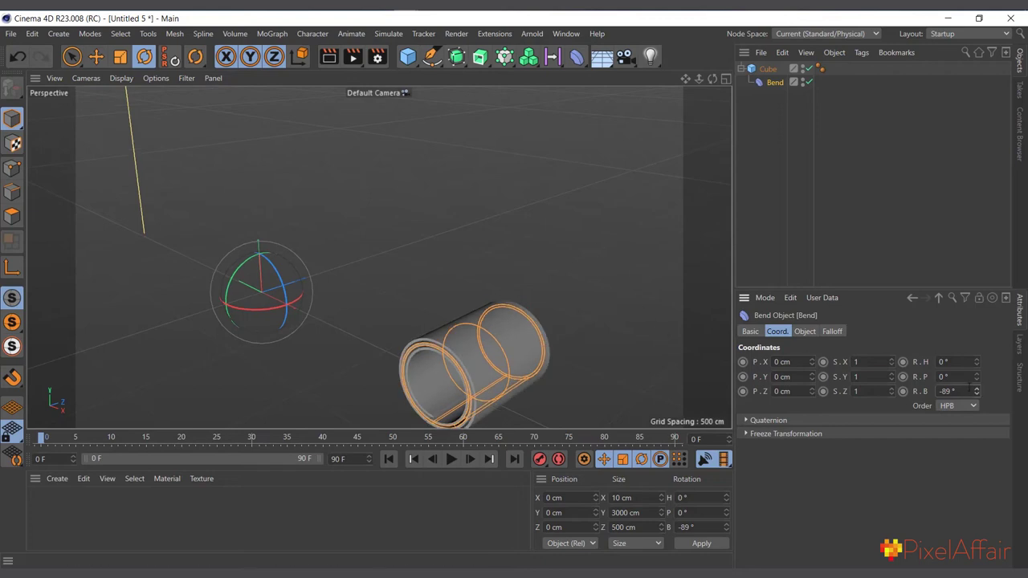
pyautogui.click(978, 393)
pyautogui.click(977, 393)
pyautogui.keyDown('alt'); pyautogui.moveTo(556, 256); pyautogui.dragTo(447, 325); pyautogui.keyUp('alt')
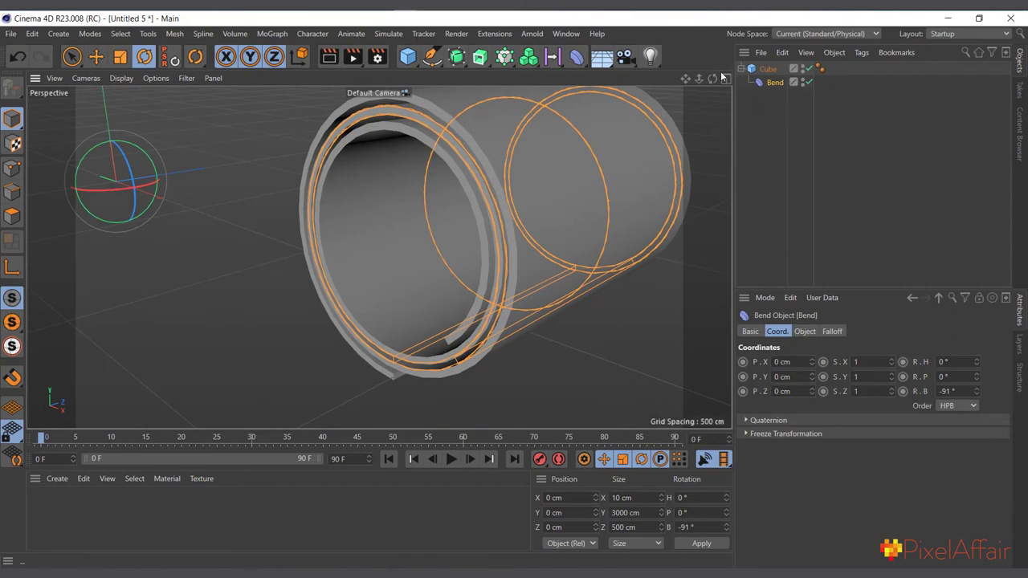
pyautogui.moveTo(711, 83); pyautogui.dragTo(672, 129)
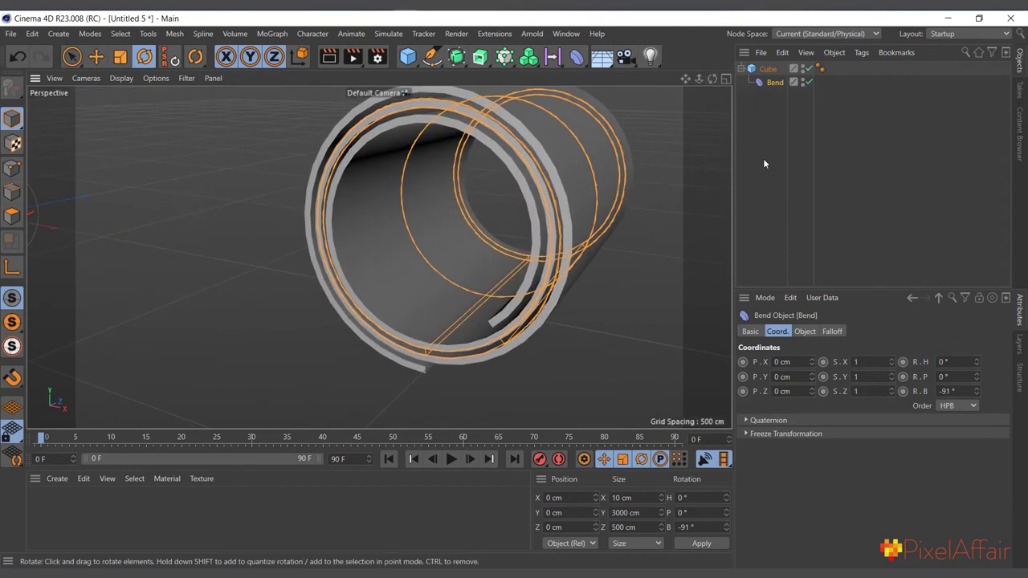
# Raise the Bend deformer's strength to 1663° to roll the strip more tightly
pyautogui.click(803, 332)
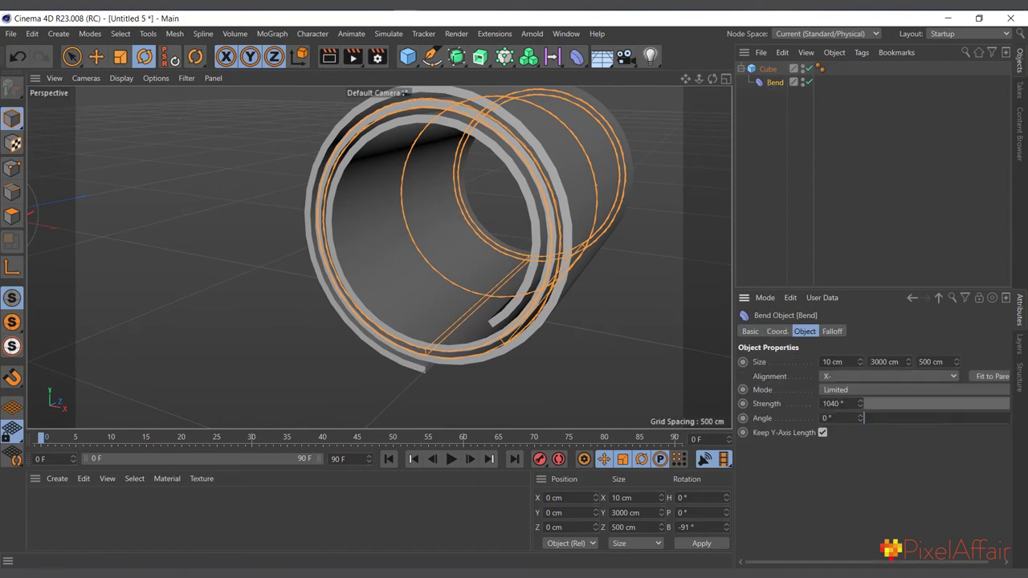
pyautogui.moveTo(859, 403); pyautogui.dragTo(975, 403)
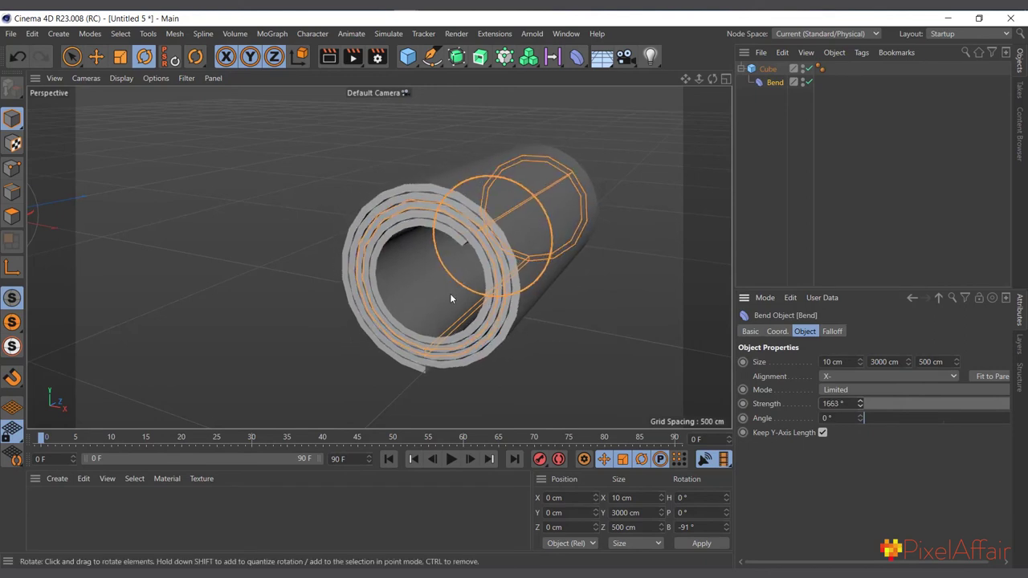
pyautogui.scroll(-4, 447, 294)
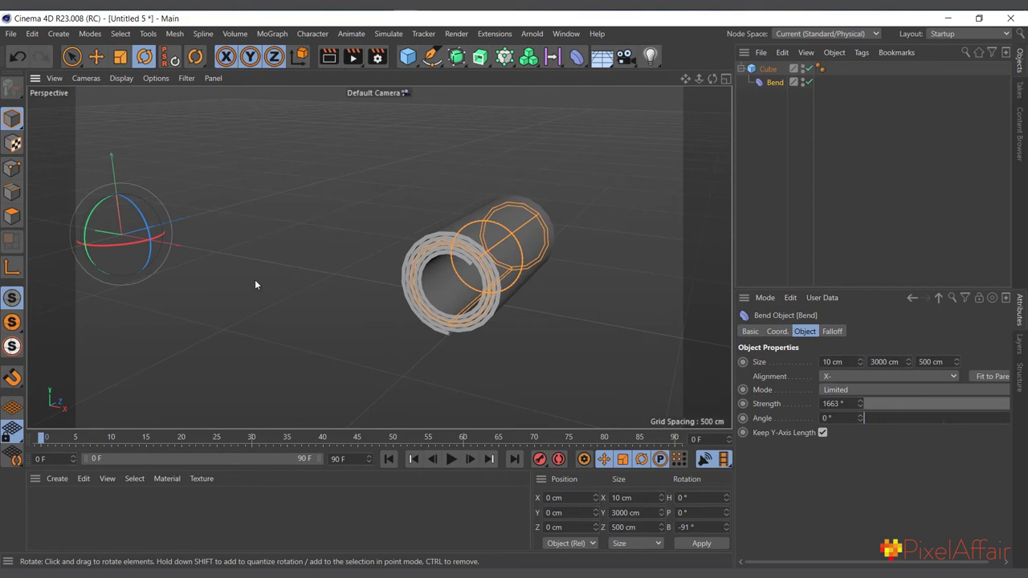
pyautogui.scroll(3, 390, 275)
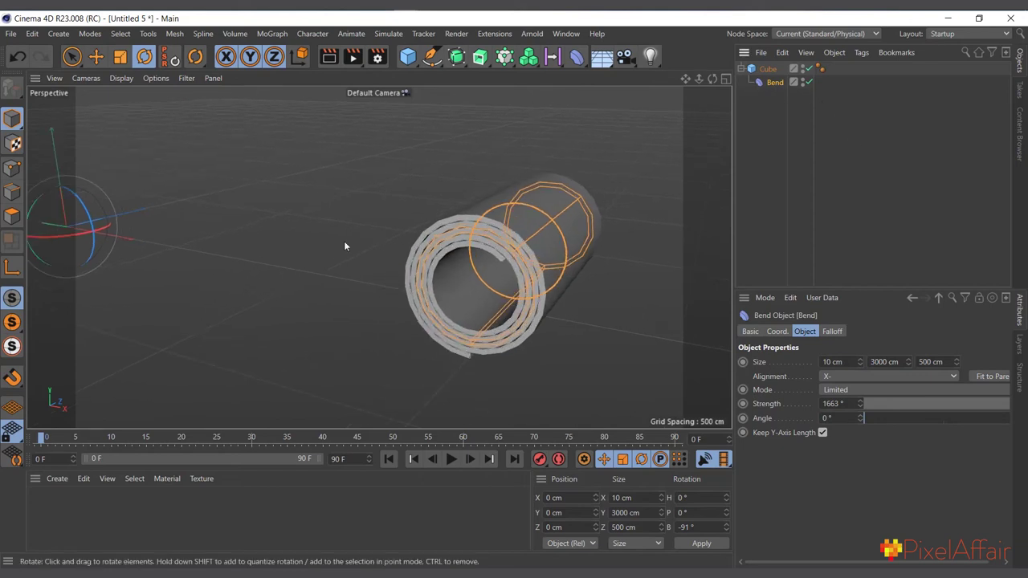
pyautogui.scroll(-3, 562, 224)
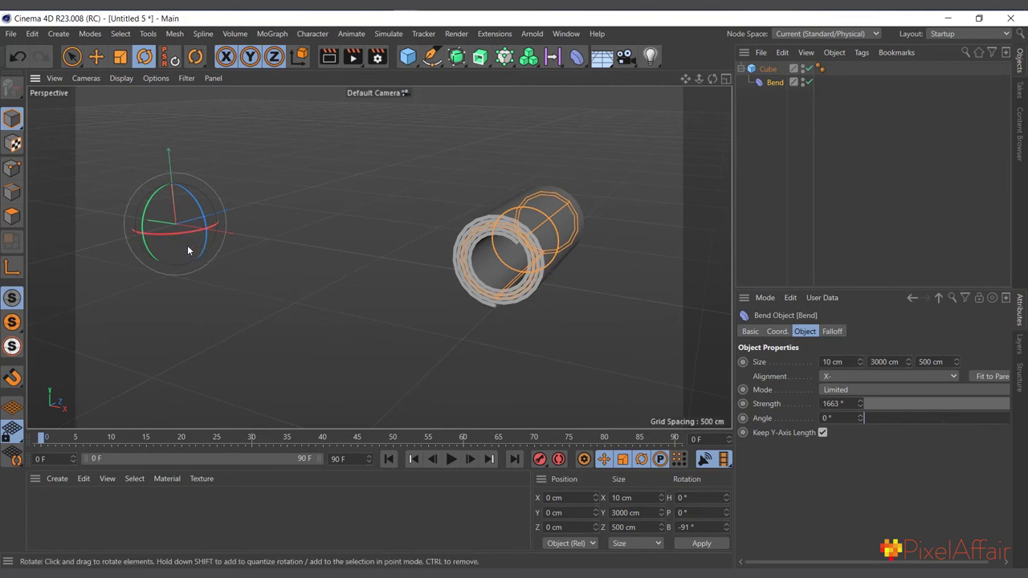
# Move the Bend deformer along its Y axis to change how far the strip is rolled up
pyautogui.click(95, 57)
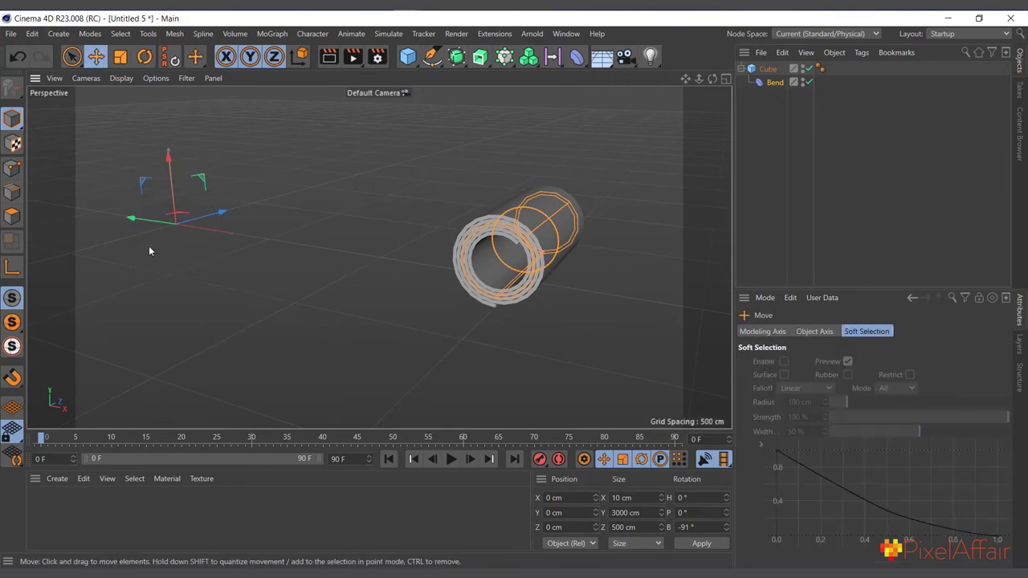
pyautogui.click(769, 84)
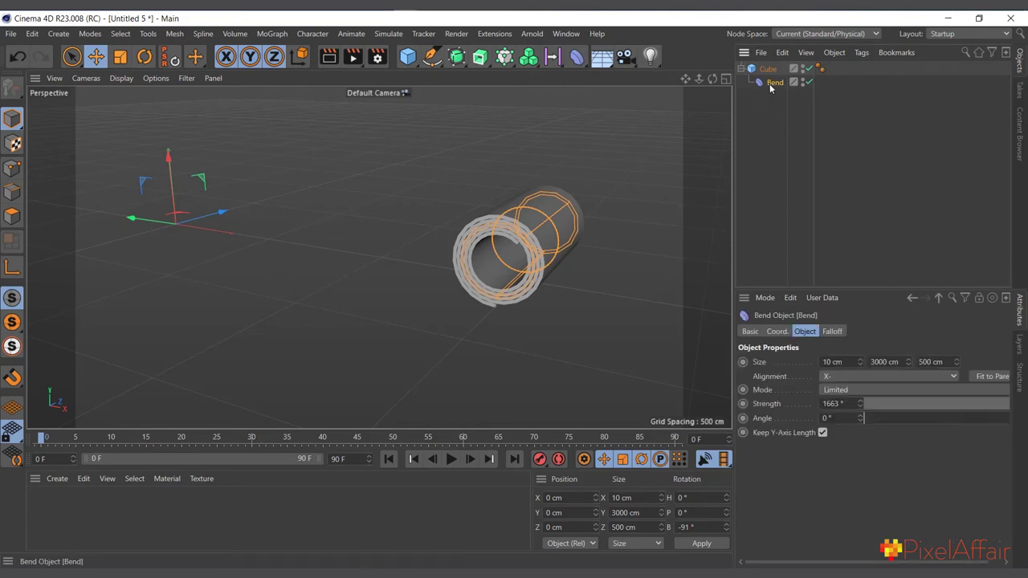
pyautogui.moveTo(133, 218); pyautogui.dragTo(4, 289)
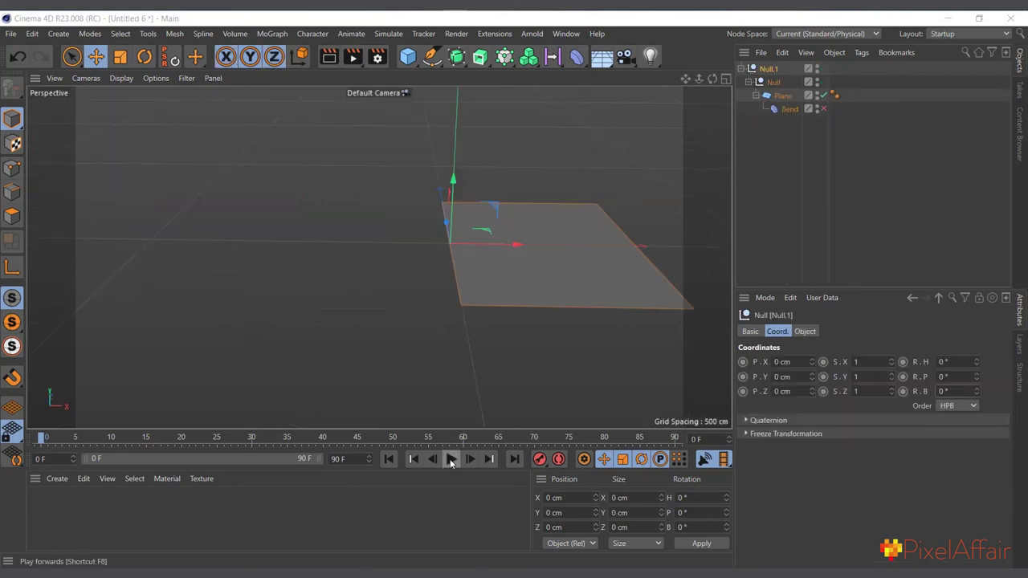
# Select the inner Null in the plane scene and play its keyframed rotation from the first frame with the Bend deformer disabled
pyautogui.click(773, 83)
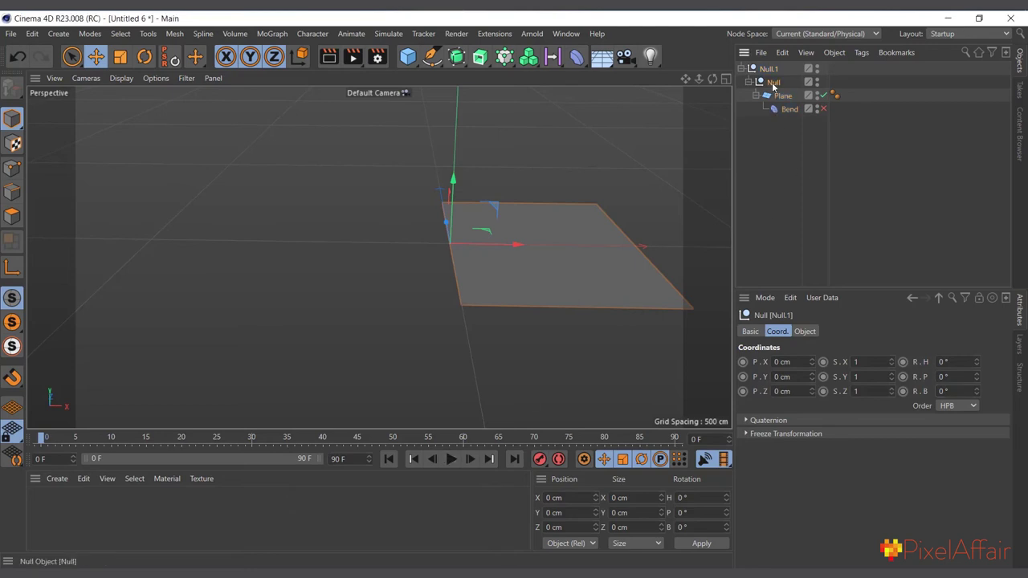
pyautogui.click(450, 459)
pyautogui.click(450, 458)
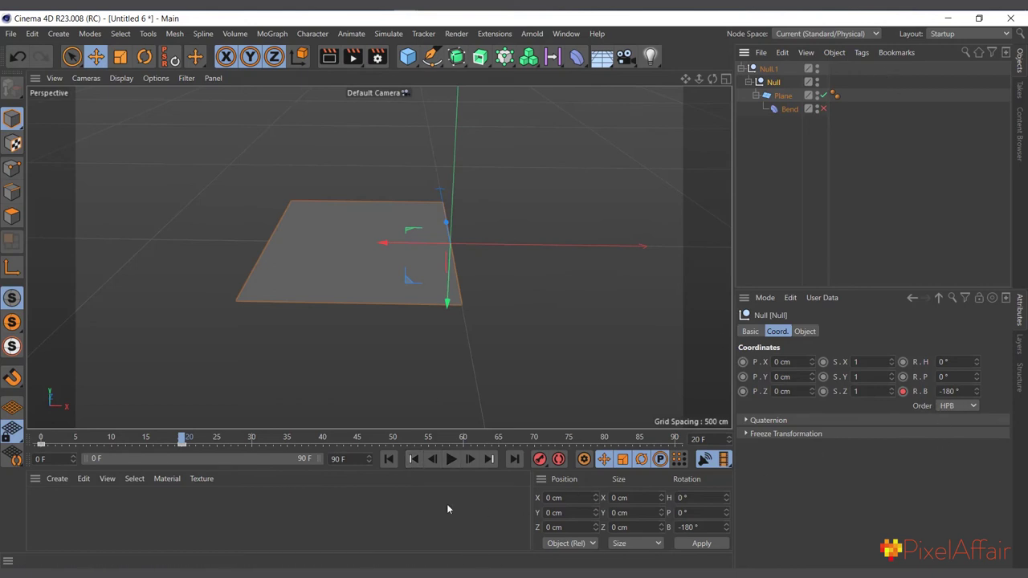
pyautogui.click(390, 458)
pyautogui.click(450, 459)
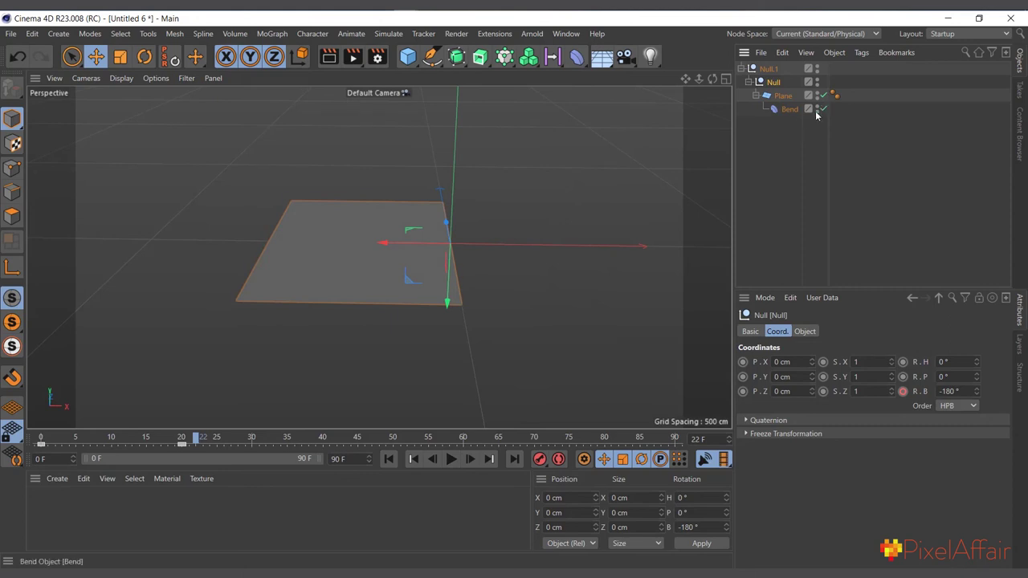
# Enable the Bend deformer on the plane and play the page-turn animation, returning to frame 0
pyautogui.click(791, 109)
pyautogui.click(389, 459)
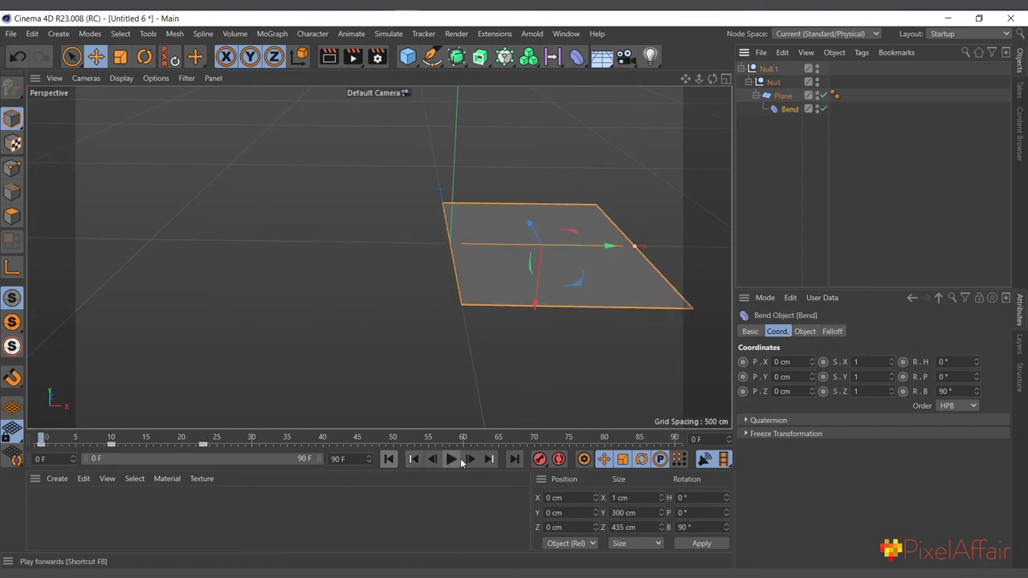
pyautogui.click(461, 461)
pyautogui.click(456, 461)
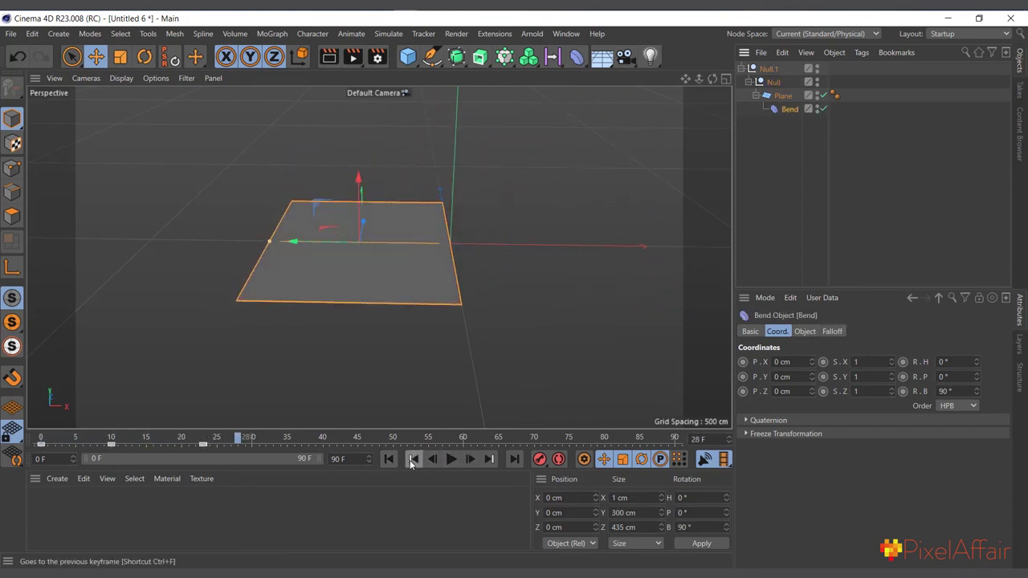
pyautogui.click(412, 459)
pyautogui.click(450, 458)
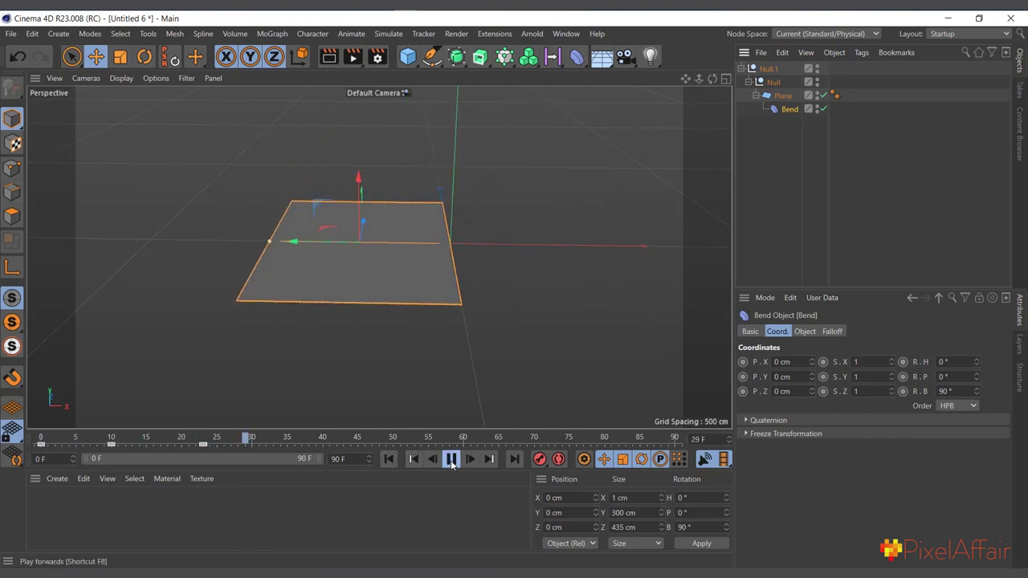
pyautogui.click(451, 459)
pyautogui.click(388, 458)
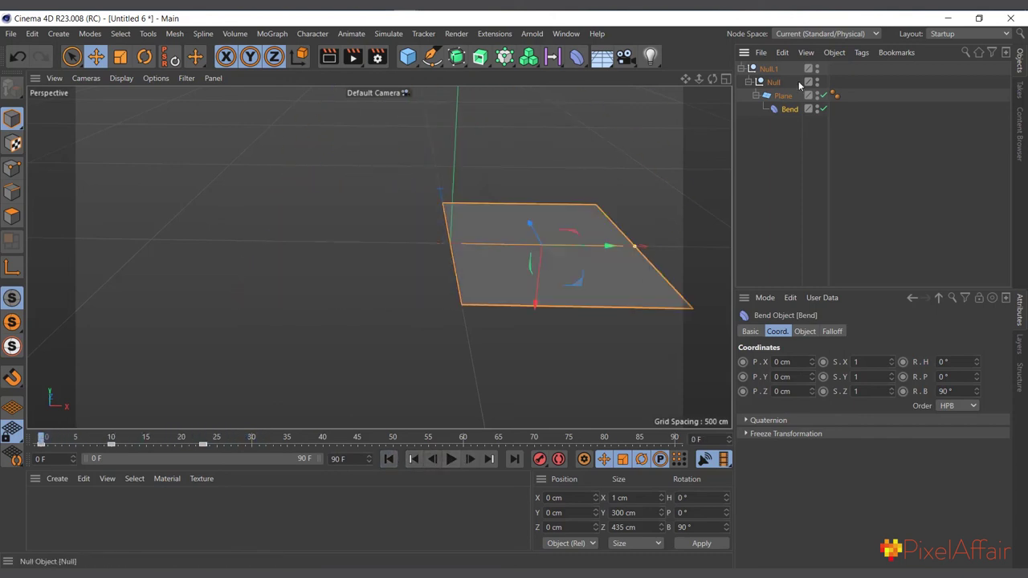
# Add a MoGraph Cloner and place the Null.1 hierarchy inside it
pyautogui.click(769, 71)
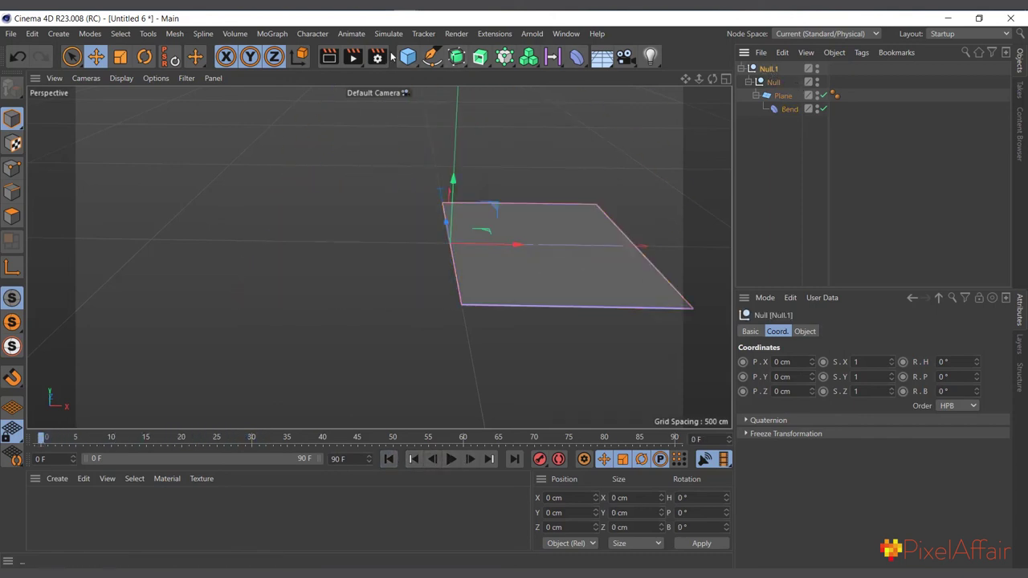
pyautogui.click(259, 35)
pyautogui.click(297, 74)
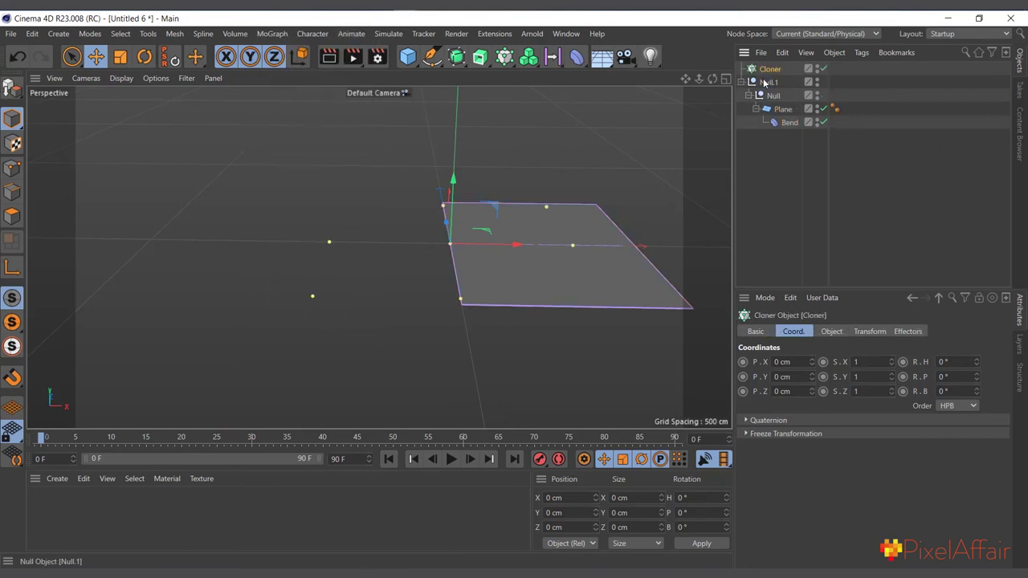
pyautogui.moveTo(778, 74); pyautogui.dragTo(772, 70)
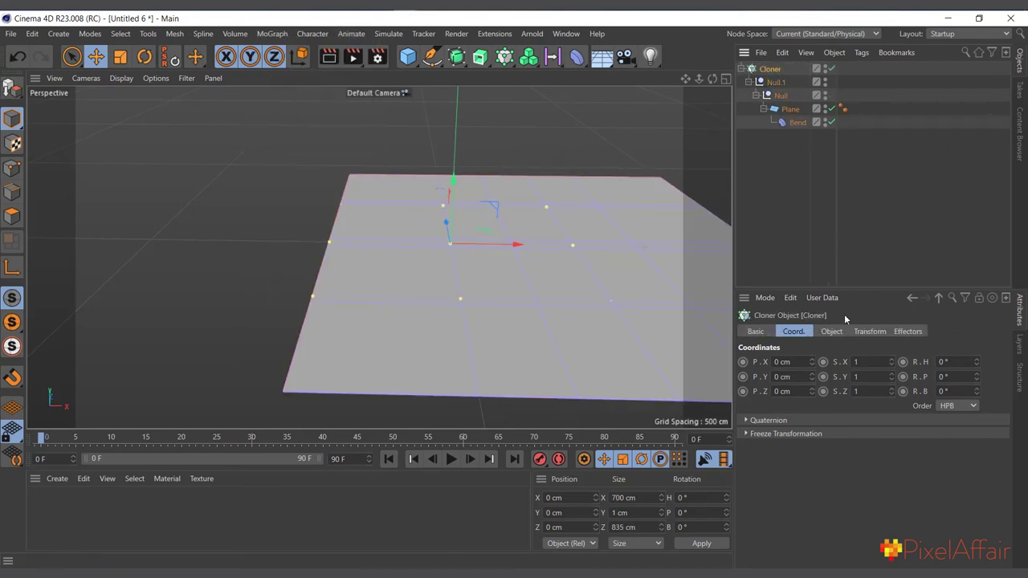
# Set the Cloner to Linear mode with a Y position step of 0 cm and a count of 10, and preview the animation
pyautogui.click(827, 331)
pyautogui.click(835, 366)
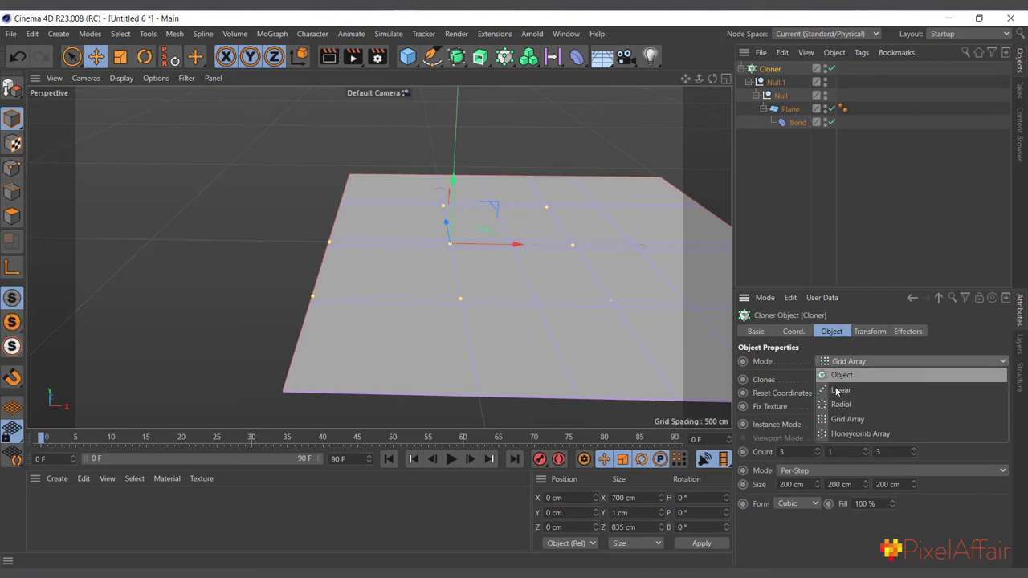
pyautogui.click(838, 392)
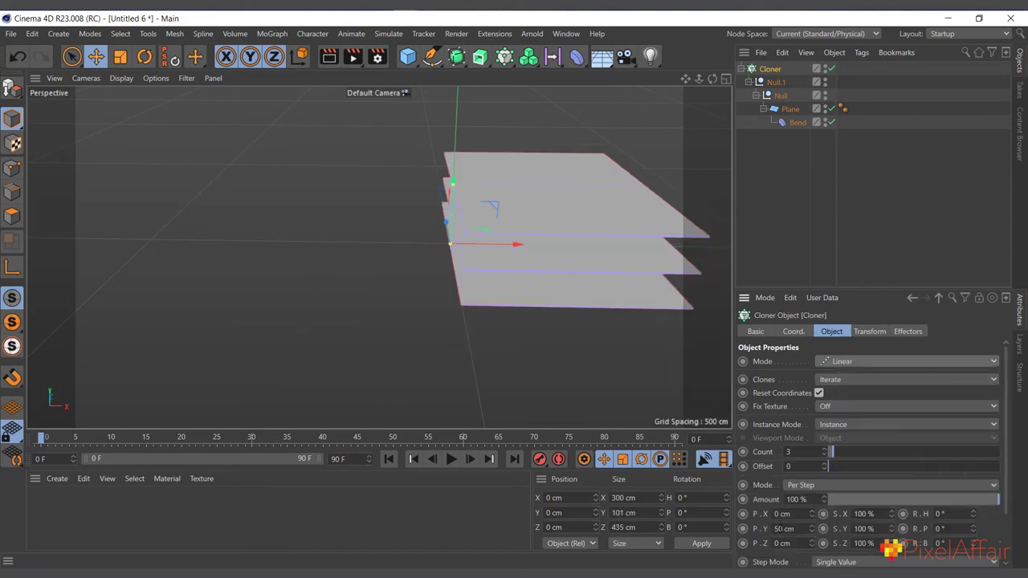
pyautogui.doubleClick(784, 528)
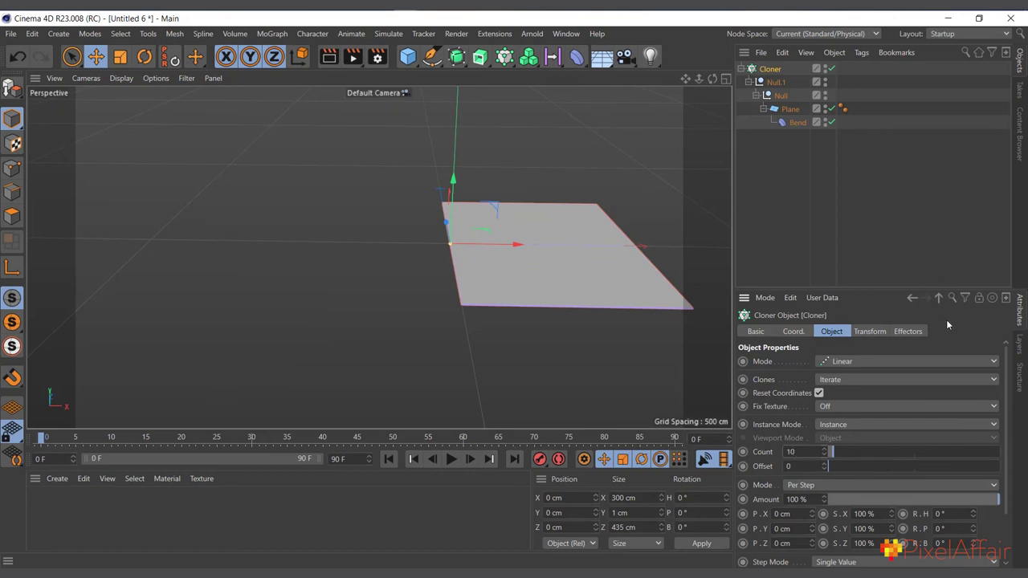
pyautogui.click(910, 239)
pyautogui.click(450, 458)
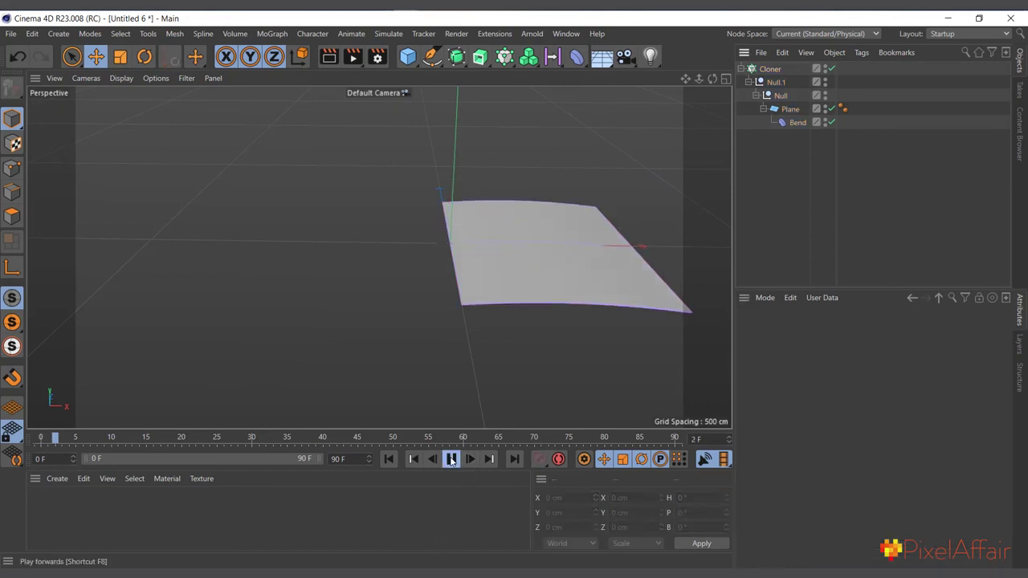
pyautogui.click(451, 458)
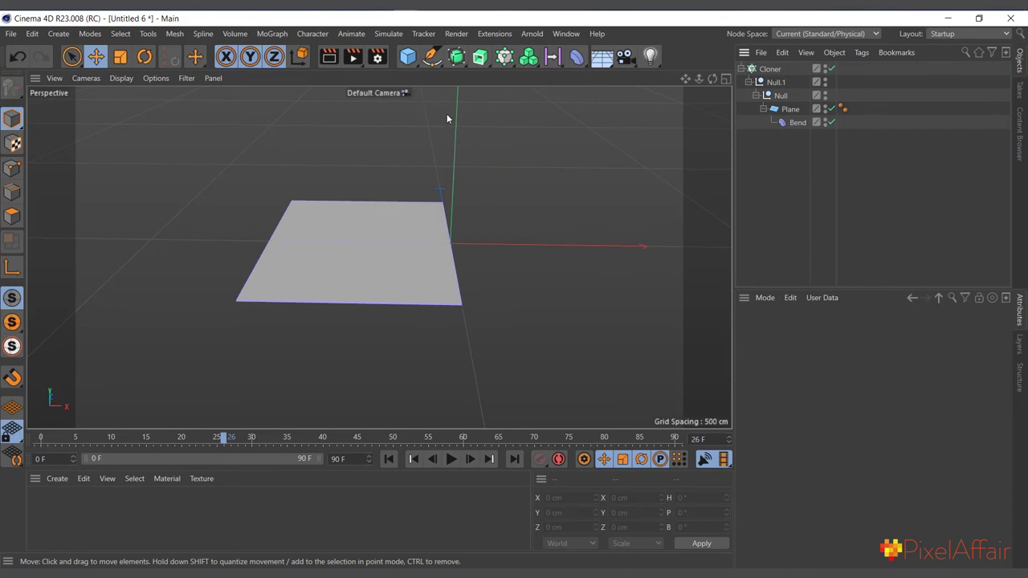
# Add a Step effector to the Cloner
pyautogui.click(272, 33)
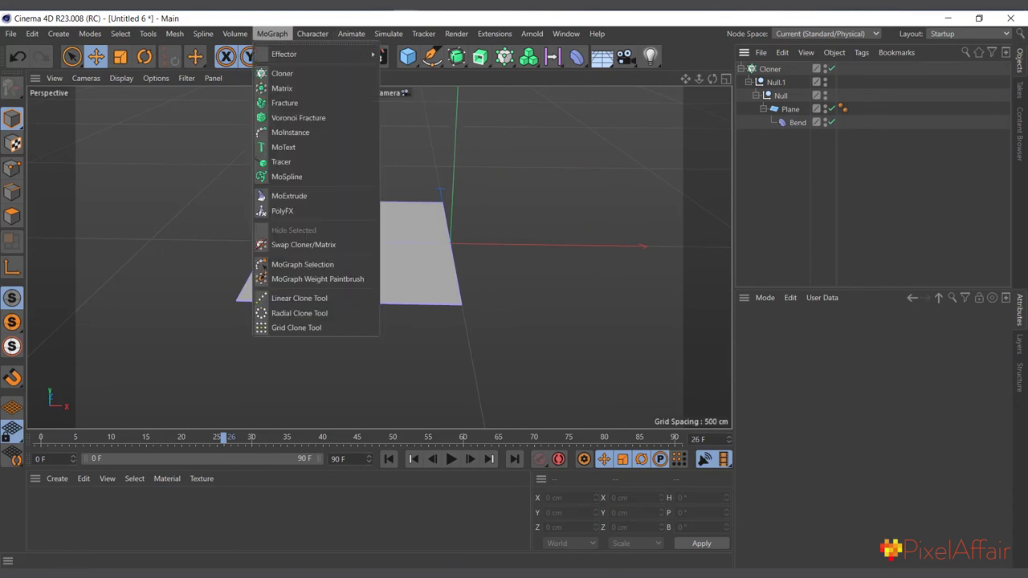
pyautogui.click(769, 69)
pyautogui.click(769, 69)
pyautogui.click(272, 33)
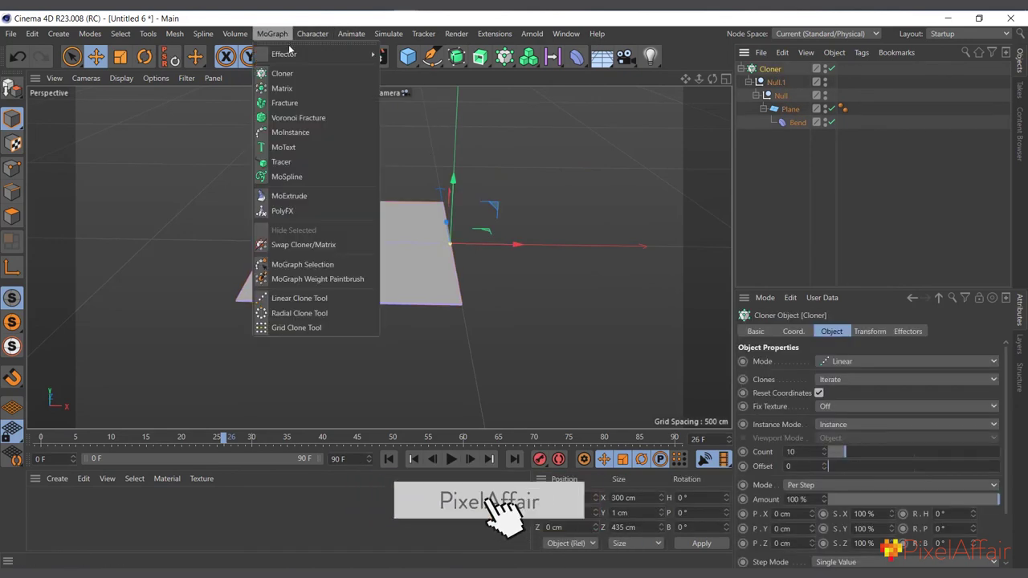
pyautogui.moveTo(363, 57)
pyautogui.click(411, 227)
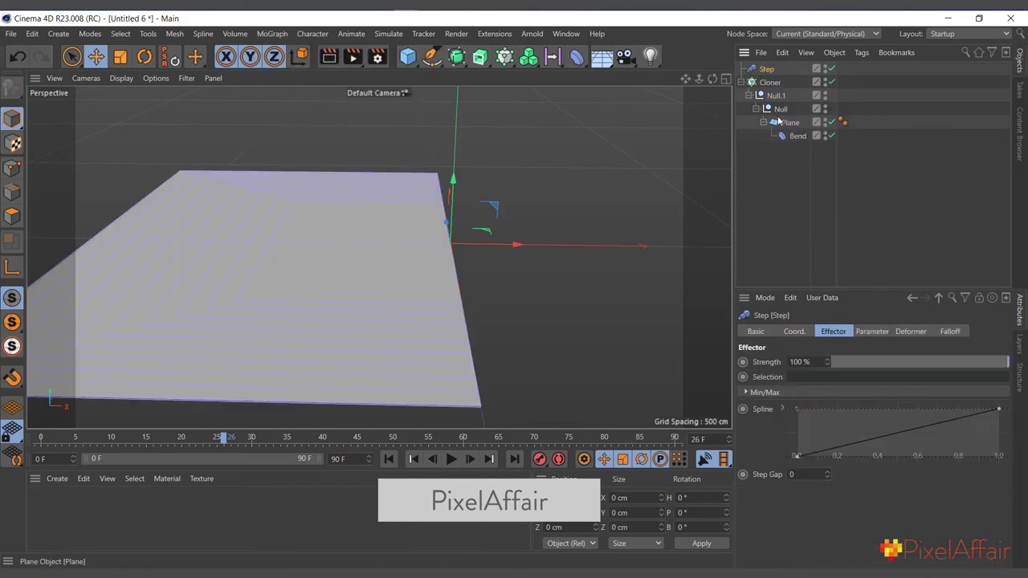
# Turn off Scale in the Step effector's parameters and set its time offset to 25 F
pyautogui.click(873, 332)
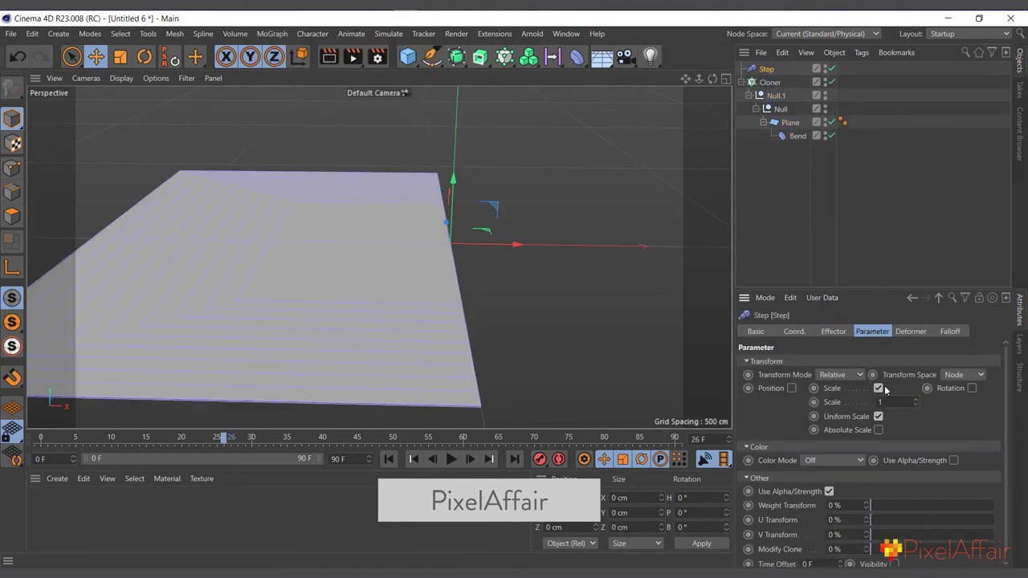
pyautogui.click(847, 388)
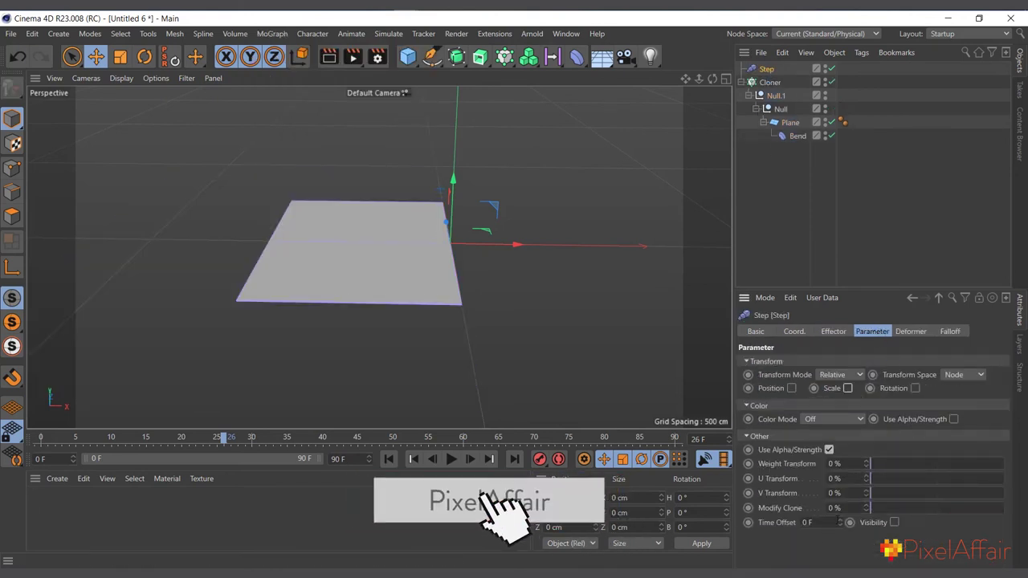
pyautogui.moveTo(841, 524)
pyautogui.mouseDown()
pyautogui.moveTo(841, 509)
pyautogui.moveTo(841, 520)
pyautogui.mouseUp()
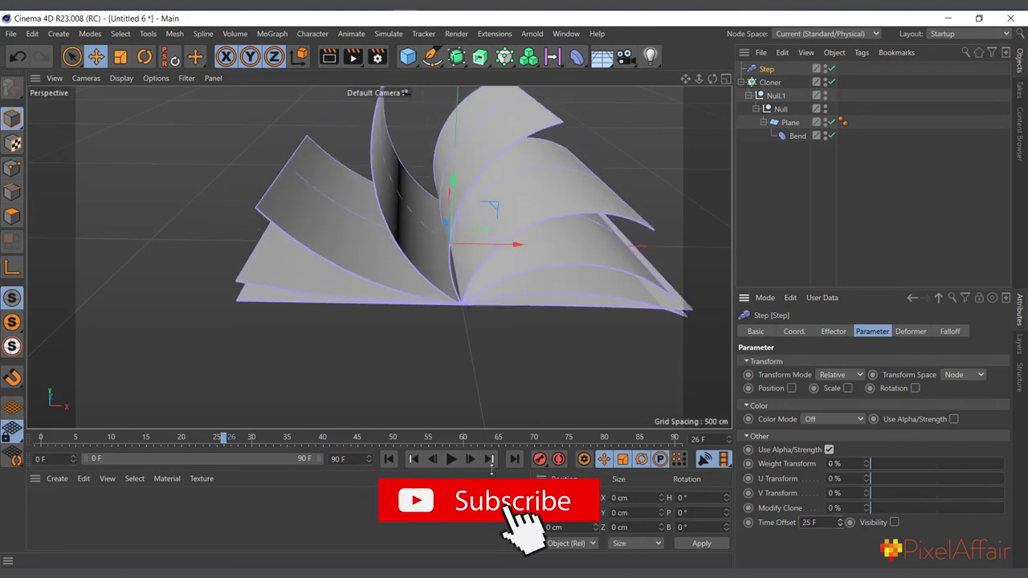
# Play the cloned page-flip animation from the first frame and return to frame 0
pyautogui.click(388, 459)
pyautogui.click(451, 459)
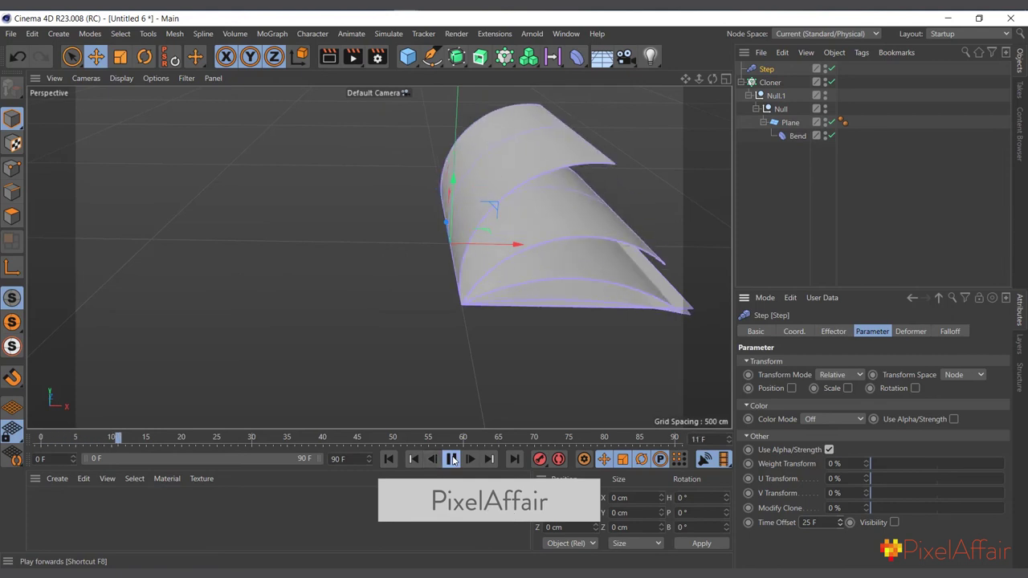
pyautogui.click(390, 460)
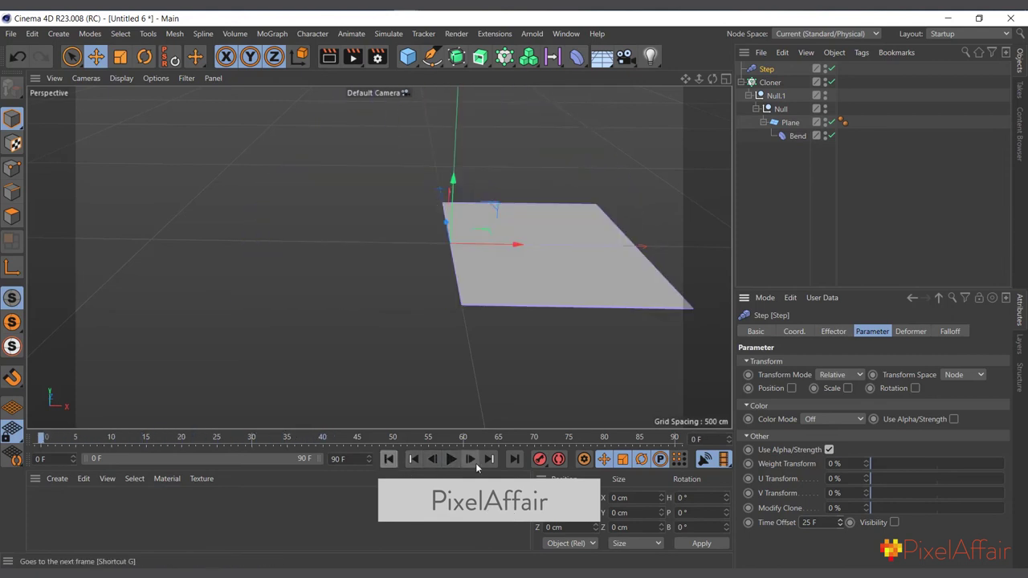
# Play the headphones globe animation in mixed bag 2.c4d and enable the Bend deformer under Null.18
pyautogui.click(451, 458)
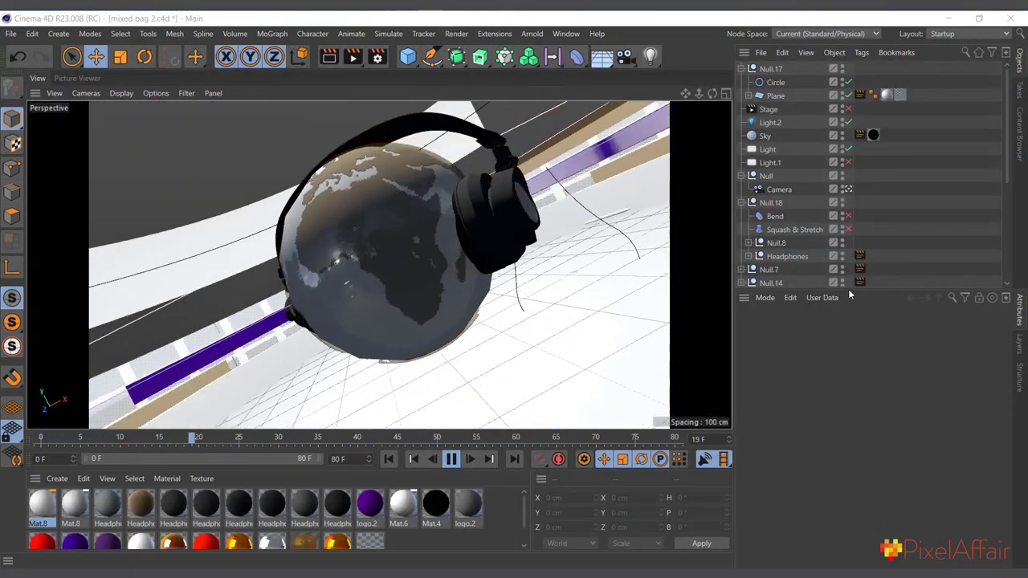
pyautogui.click(774, 216)
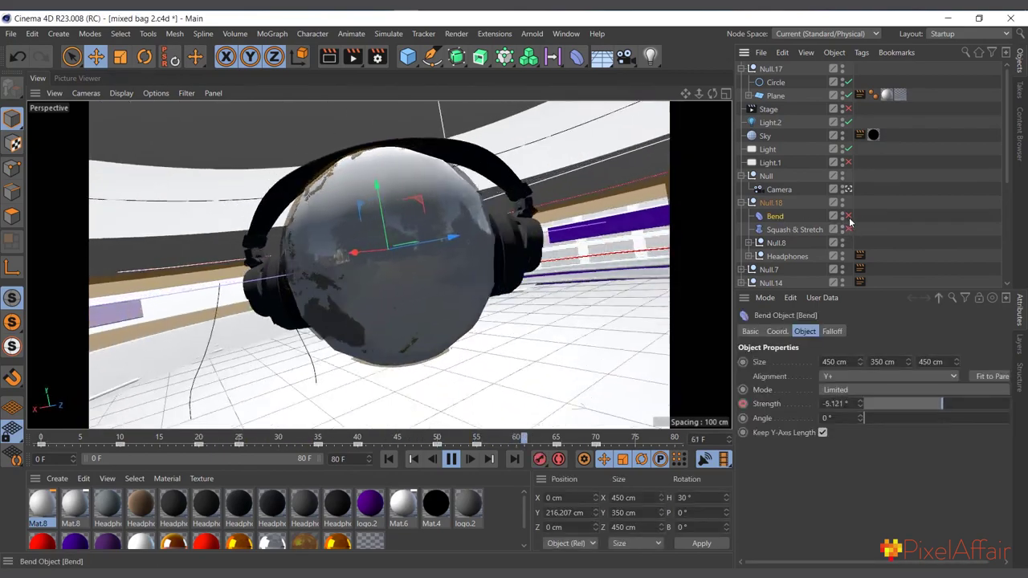
pyautogui.click(848, 216)
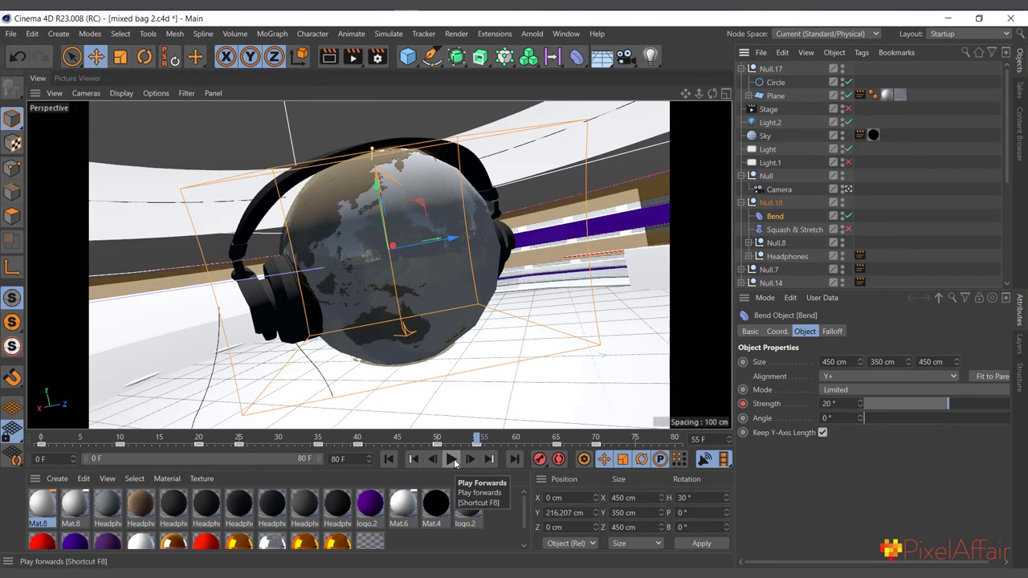
# Play the folding strips animation in u.c4d and move the first Strength keyframe of the "tip" Bend deformer to frame 35
pyautogui.click(451, 459)
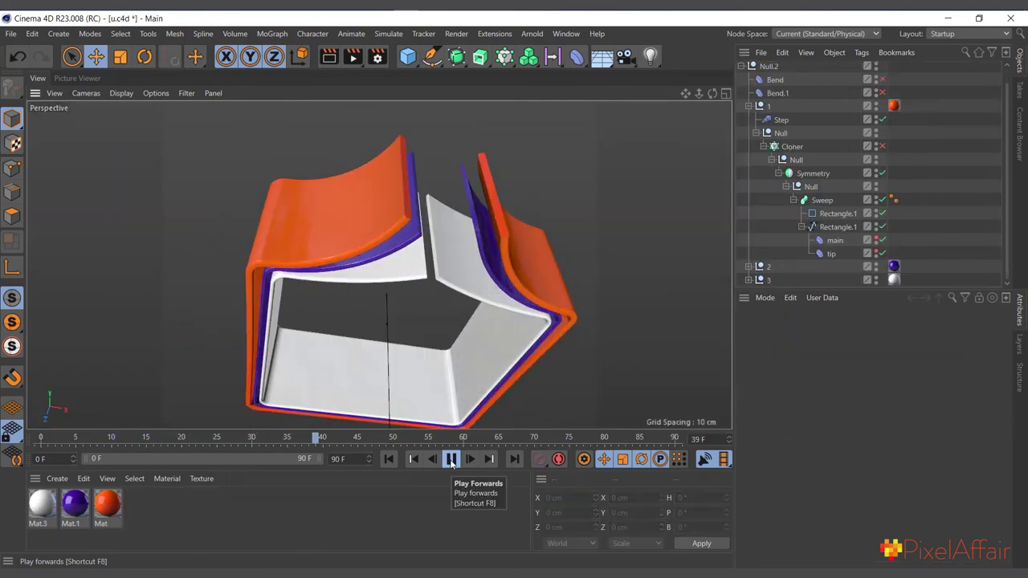
pyautogui.click(830, 254)
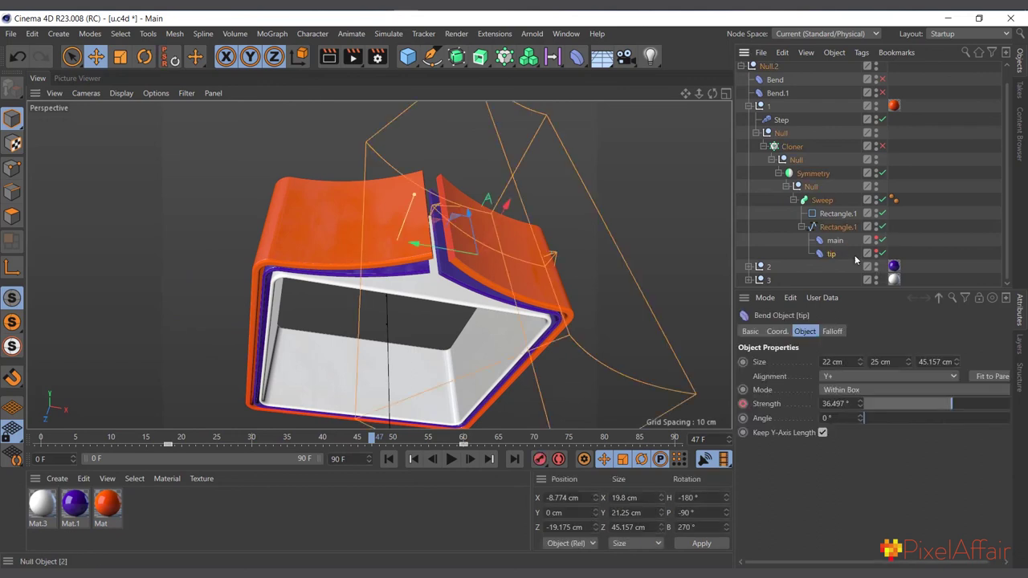
pyautogui.moveTo(953, 408)
pyautogui.mouseDown()
pyautogui.moveTo(996, 403)
pyautogui.moveTo(960, 398)
pyautogui.mouseUp()
pyautogui.click(217, 443)
pyautogui.moveTo(223, 443); pyautogui.dragTo(289, 451)
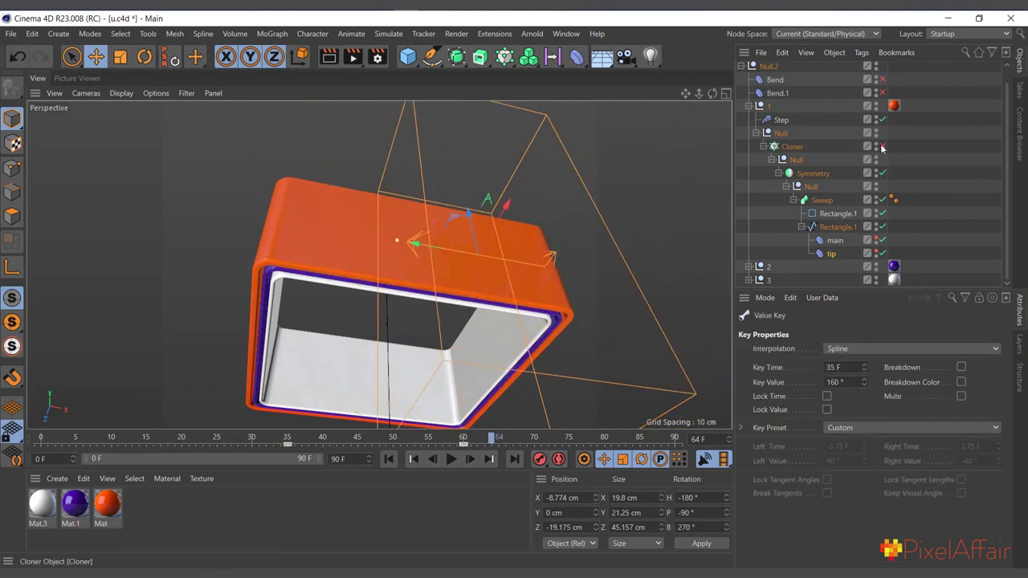
# Enable the Cloner in group 1, play the cloned folding animation, and scrub the timeline back to frame 17
pyautogui.click(451, 458)
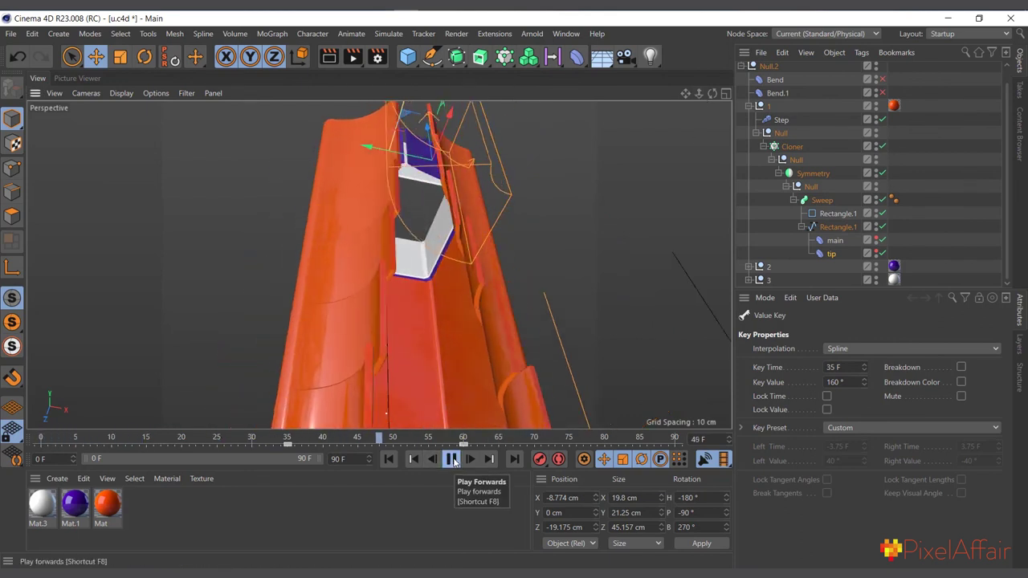
pyautogui.click(452, 460)
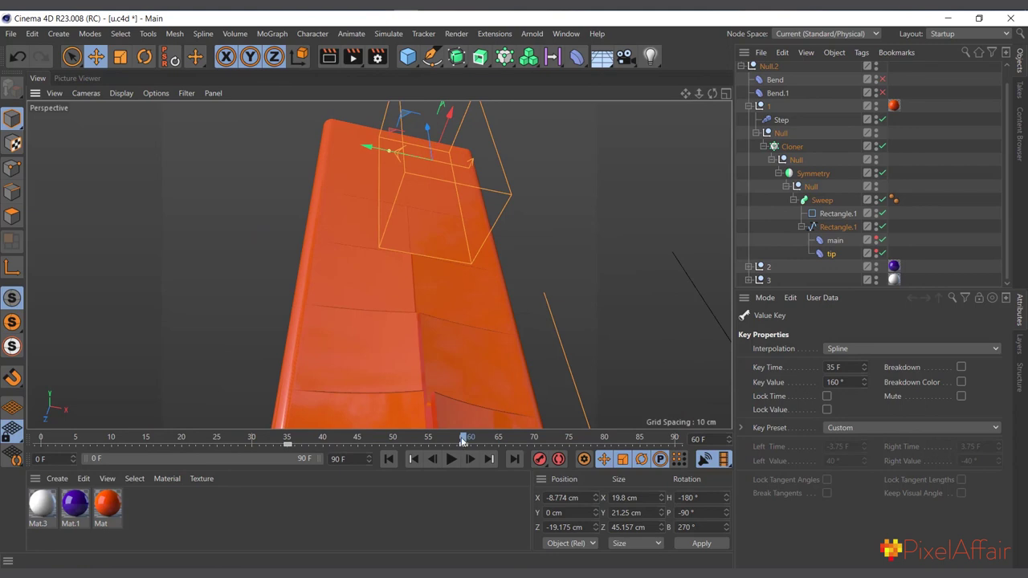
pyautogui.moveTo(463, 440); pyautogui.dragTo(161, 444)
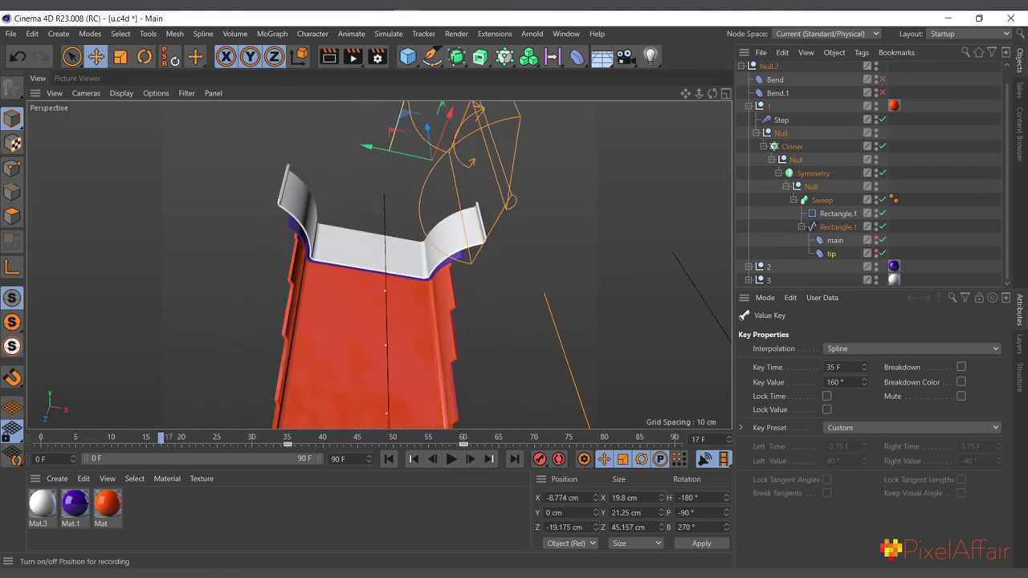